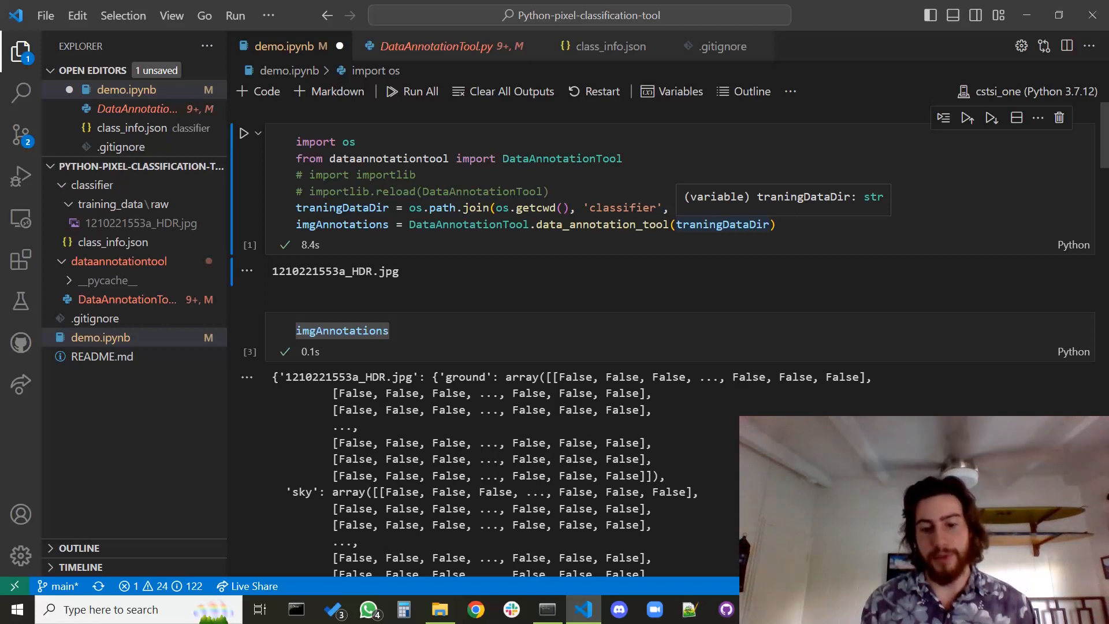
- Examine the class labels and their colours in class_info.json, including ground, historic, new and sky
{"action": "left_click", "coordinate": [614, 48]}
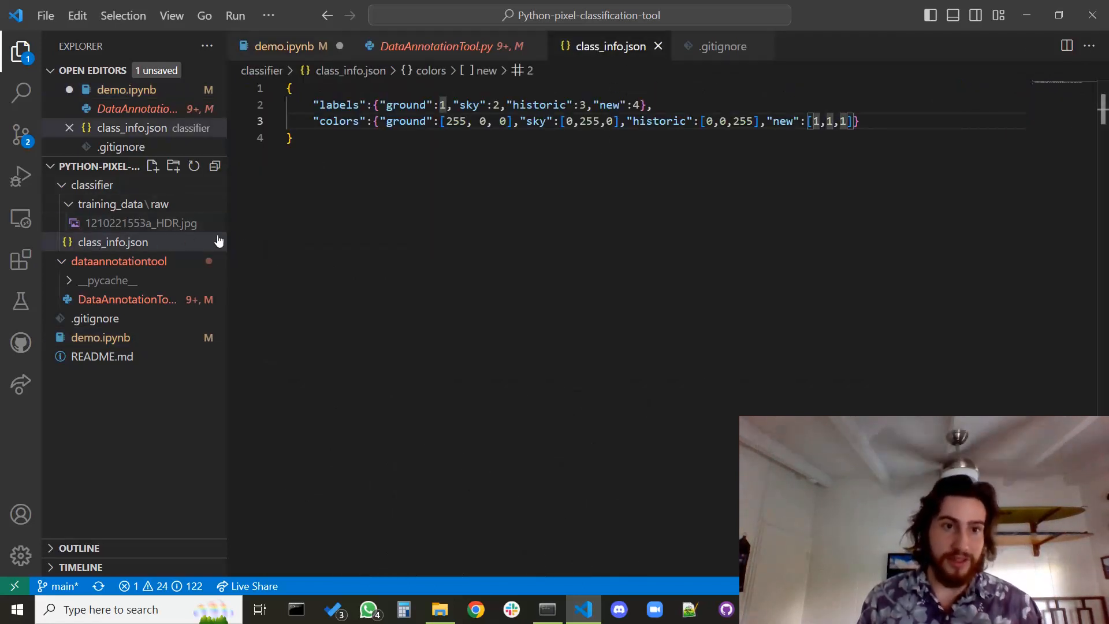
{"action": "left_click", "coordinate": [359, 121]}
{"action": "left_click", "coordinate": [358, 105]}
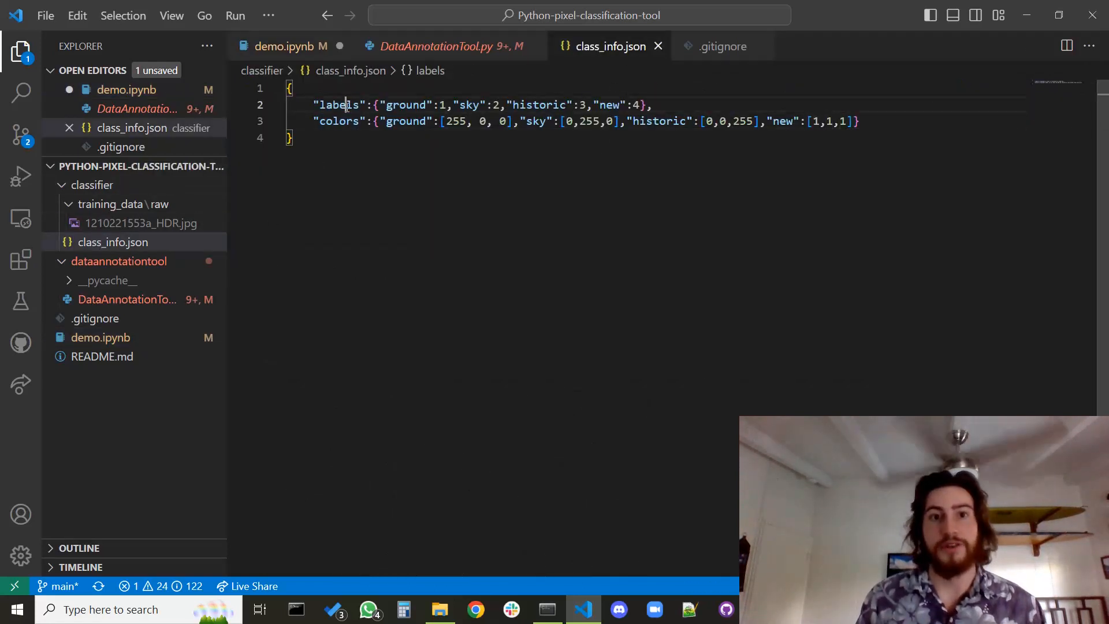
{"action": "double_click", "coordinate": [389, 105]}
{"action": "double_click", "coordinate": [522, 106]}
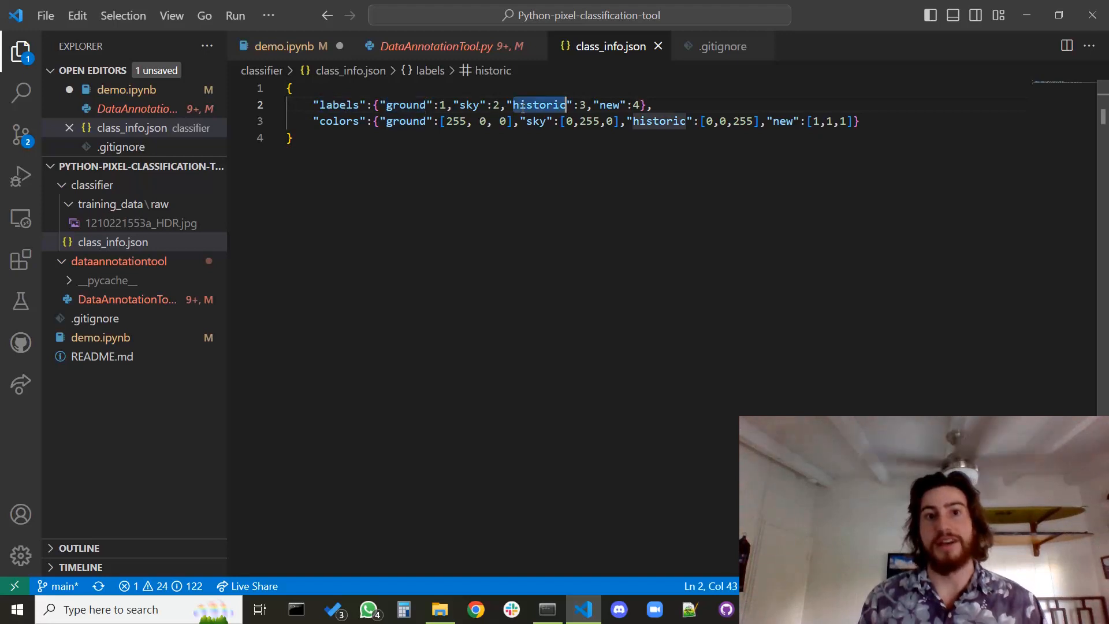
{"action": "double_click", "coordinate": [611, 105]}
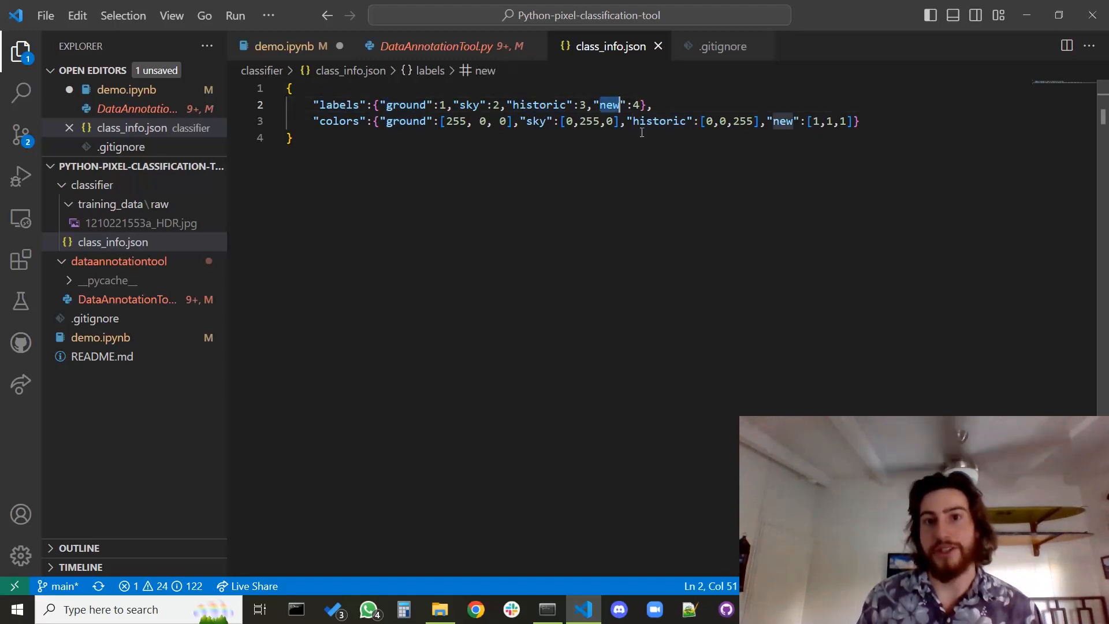
{"action": "double_click", "coordinate": [469, 105]}
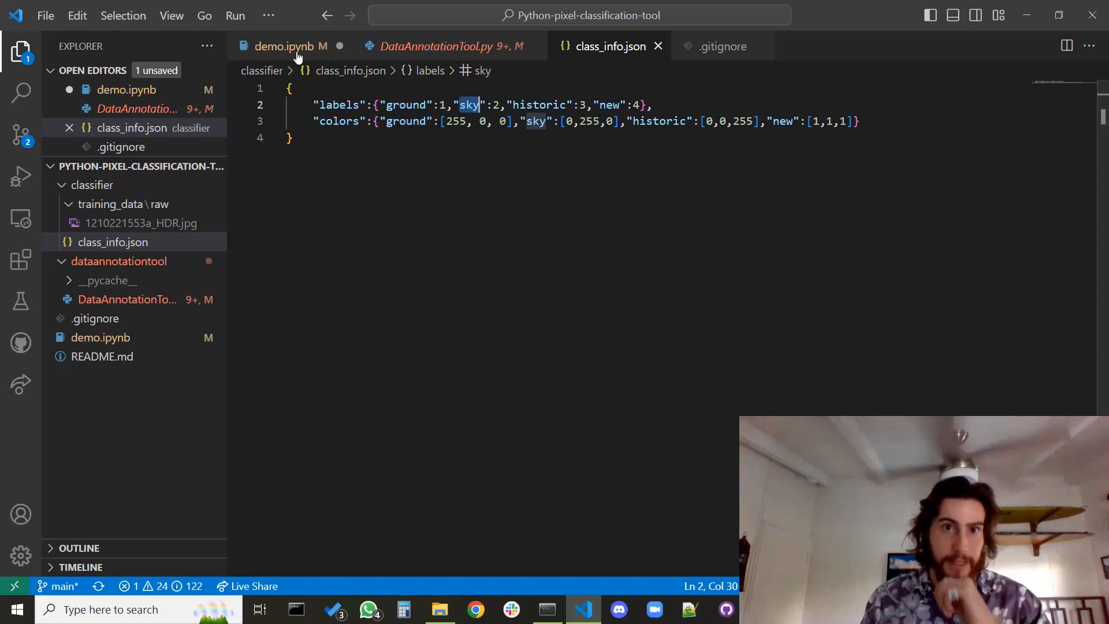
{"action": "left_click", "coordinate": [285, 46]}
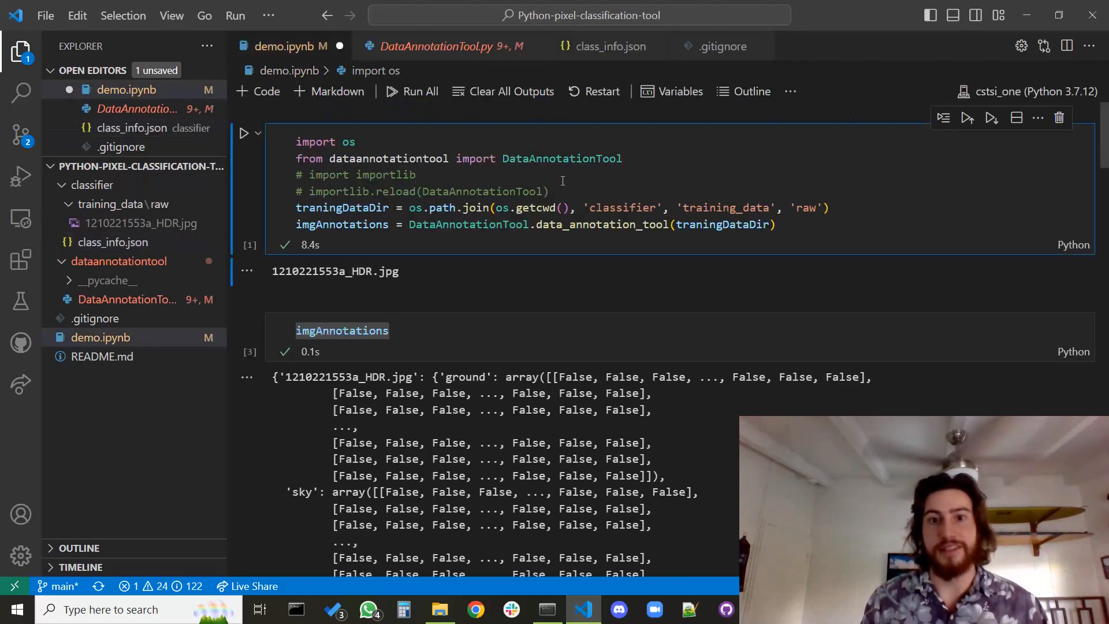
{"action": "key", "text": "shift+Return"}
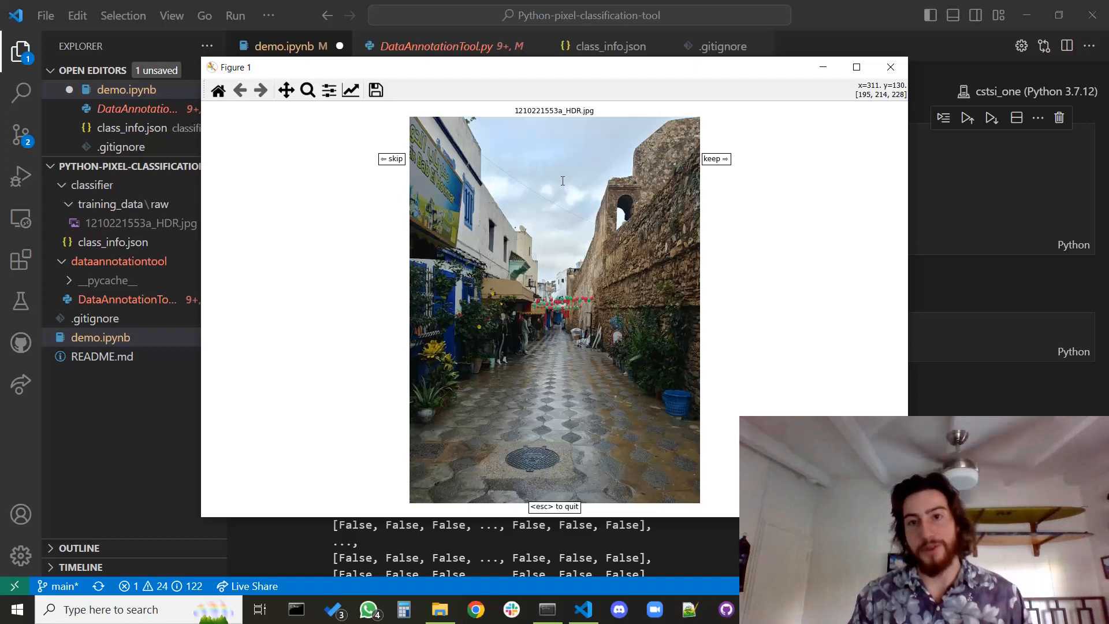
{"action": "key", "text": "Right"}
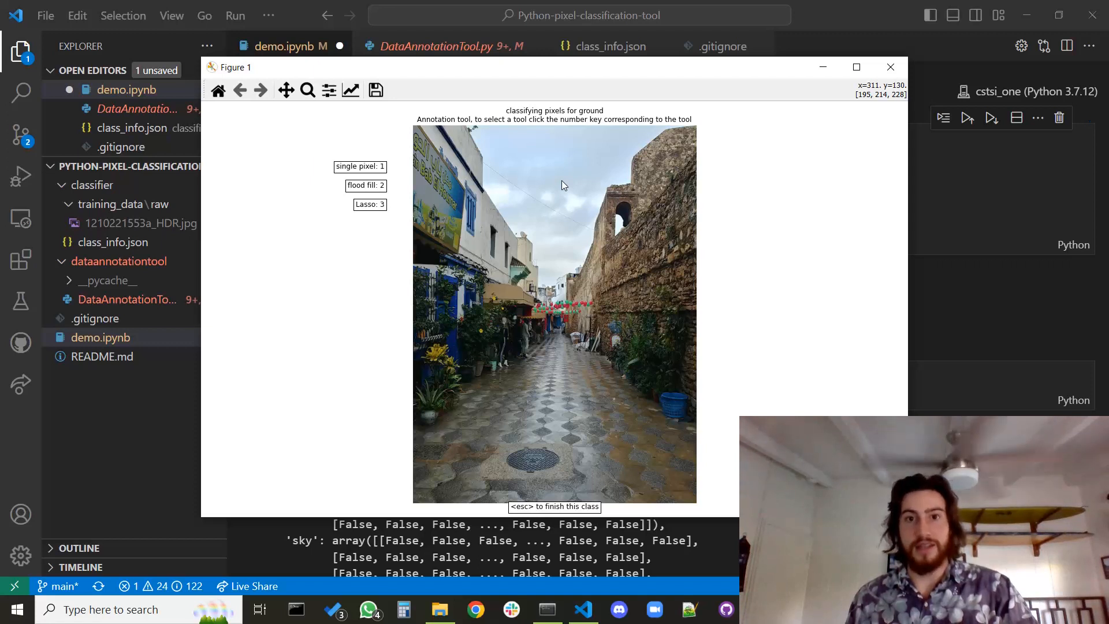
- Outline the paved street with the Lasso tool as ground pixels and finish the ground class
{"action": "key", "text": "3"}
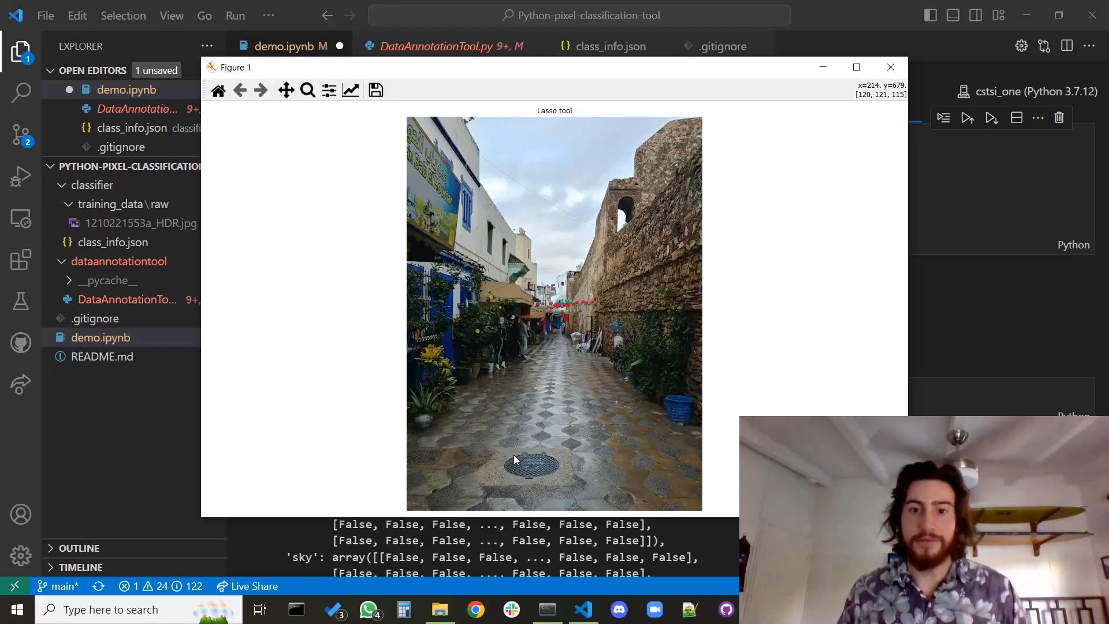
{"action": "mouse_move", "coordinate": [412, 508]}
{"action": "left_mouse_down"}
{"action": "mouse_move", "coordinate": [412, 461]}
{"action": "mouse_move", "coordinate": [430, 434]}
{"action": "mouse_move", "coordinate": [553, 338]}
{"action": "mouse_move", "coordinate": [602, 362]}
{"action": "mouse_move", "coordinate": [685, 439]}
{"action": "mouse_move", "coordinate": [695, 500]}
{"action": "mouse_move", "coordinate": [682, 479]}
{"action": "left_mouse_up"}
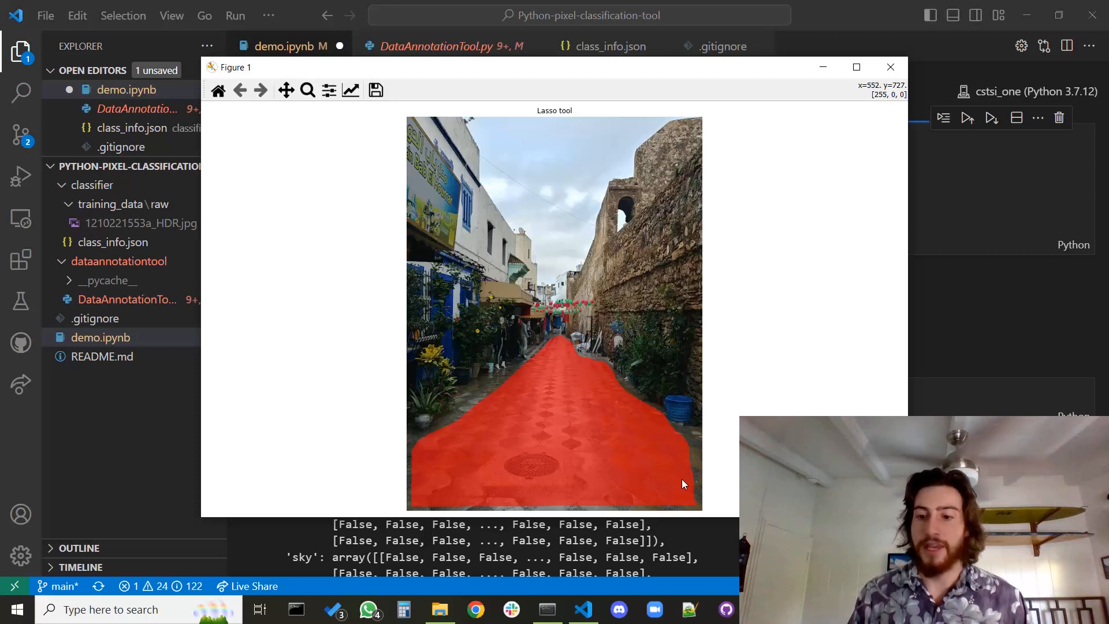
{"action": "key", "text": "Escape"}
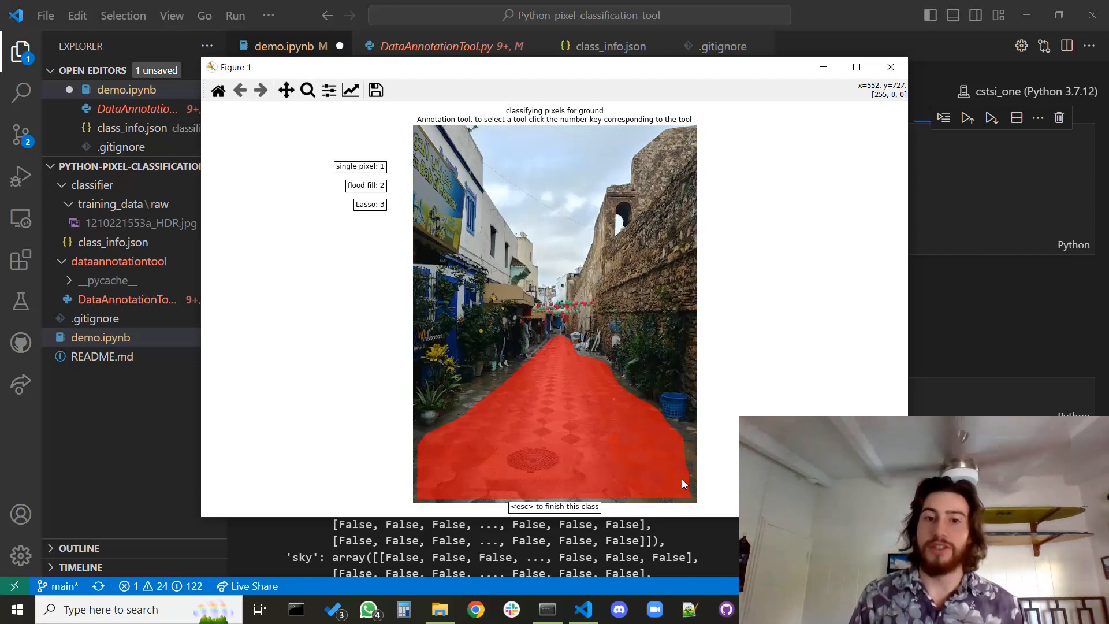
{"action": "key", "text": "Escape"}
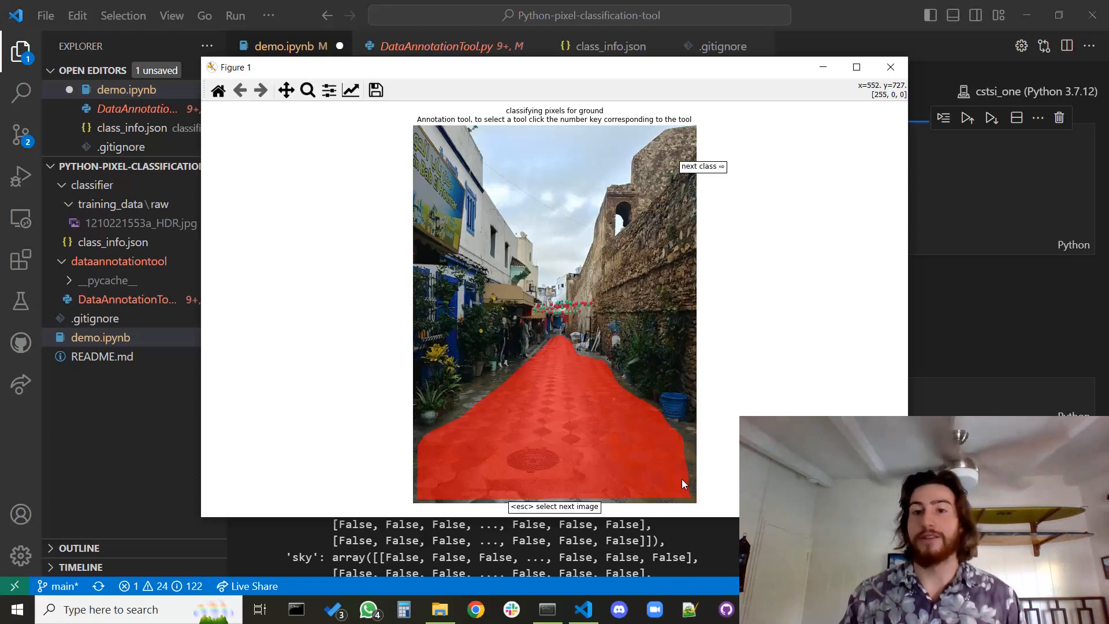
- Advance to the sky class and flood fill the upper and middle sky at the default tolerance
{"action": "key", "text": "Right"}
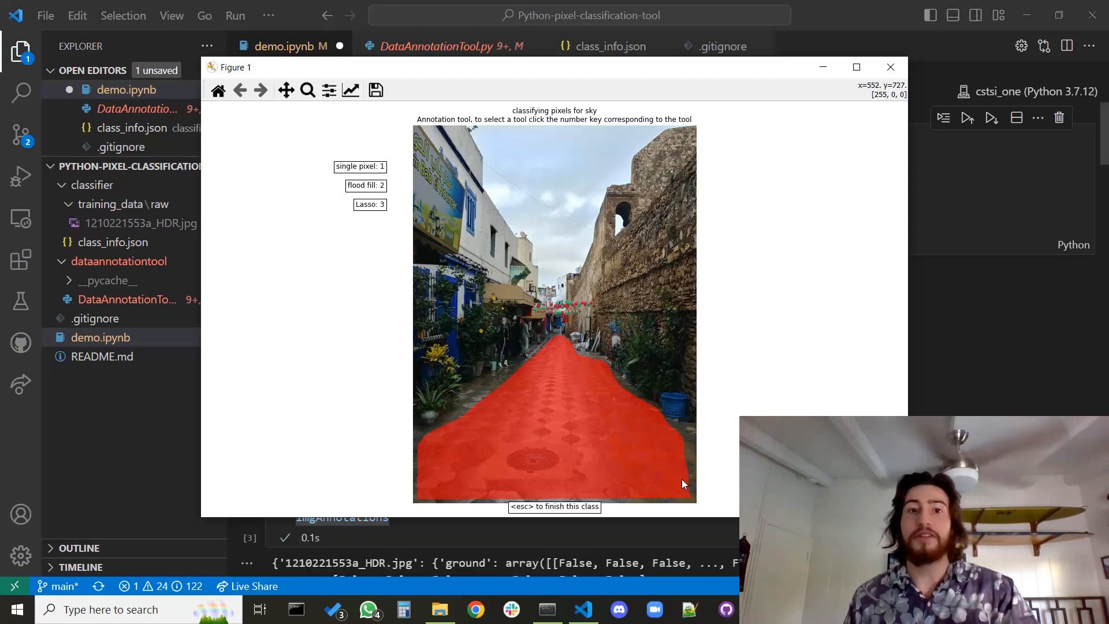
{"action": "key", "text": "2"}
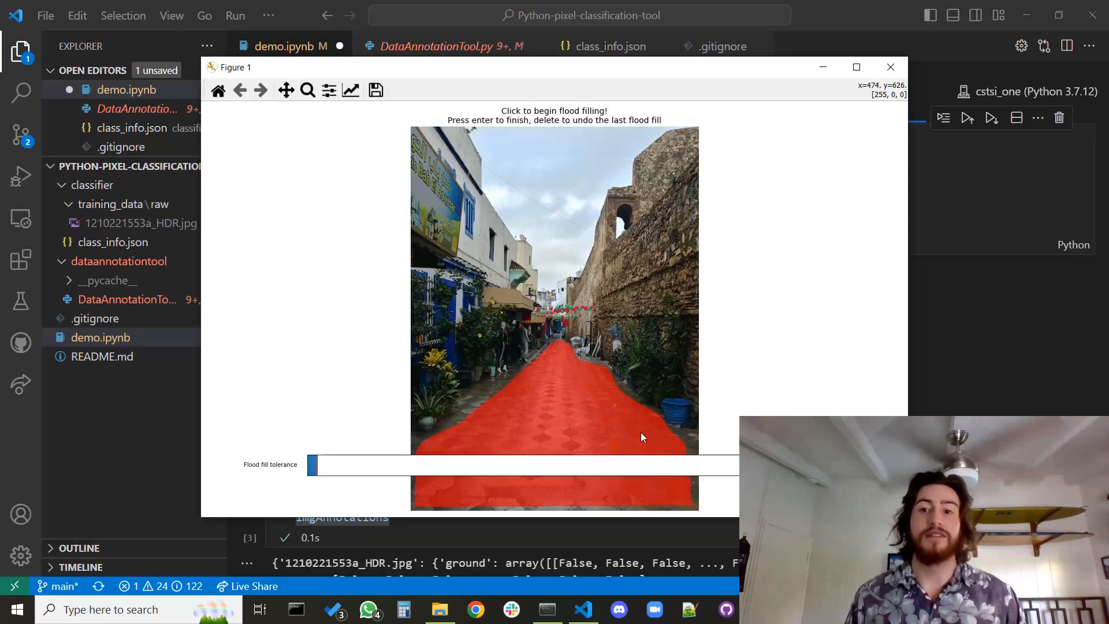
{"action": "left_click", "coordinate": [571, 168]}
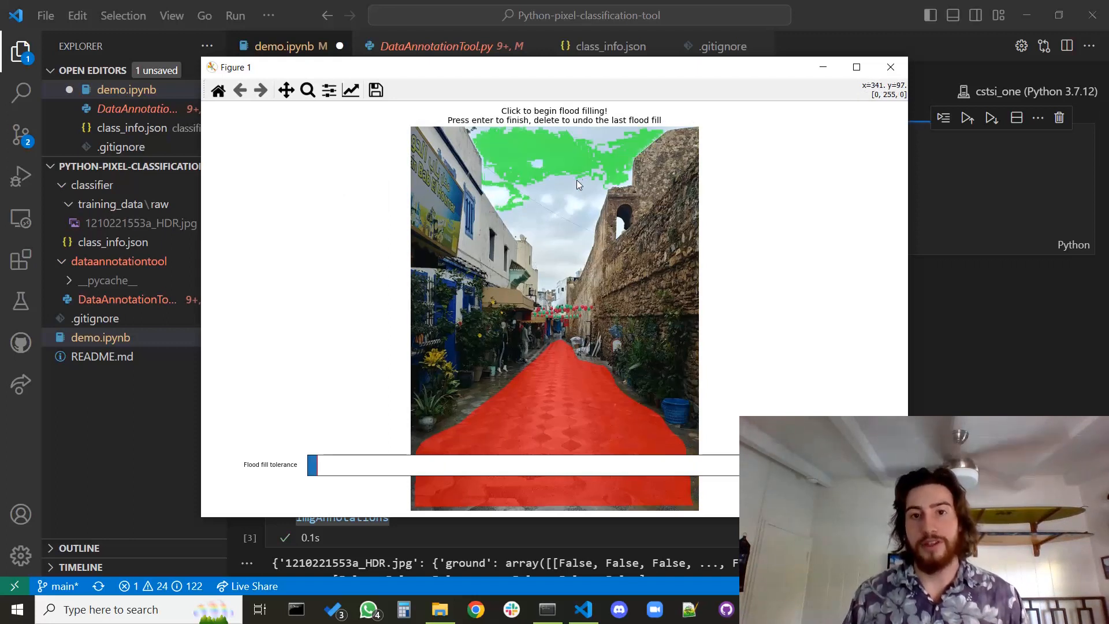
{"action": "left_click", "coordinate": [570, 227]}
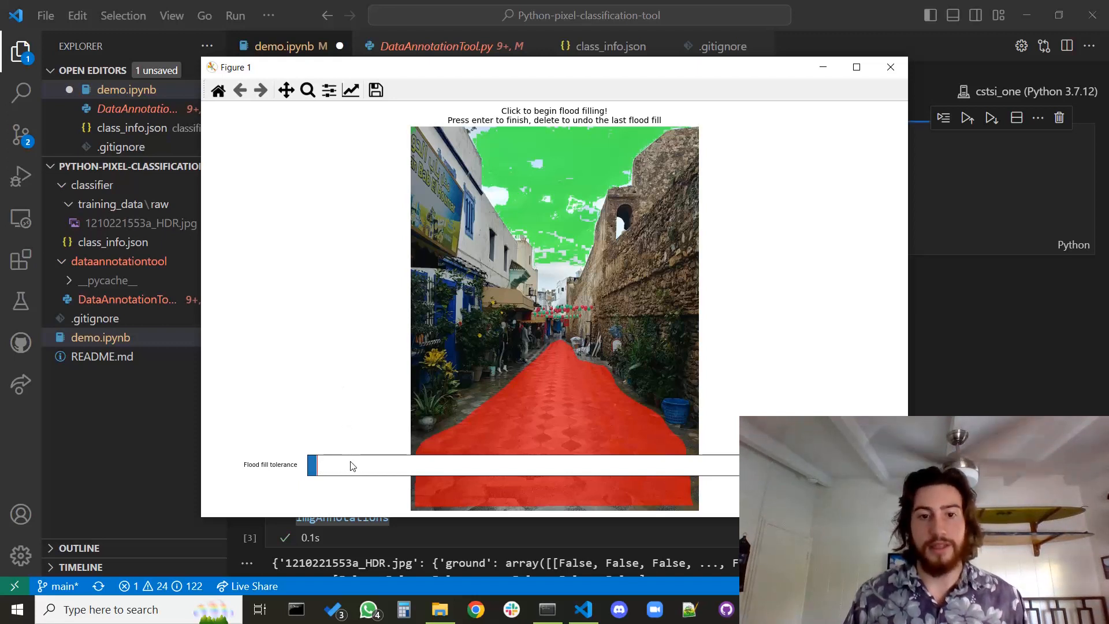
- Try flood filling the sky, the white buildings and the stone wall with a raised flood fill tolerance
{"action": "left_click_drag", "start_coordinate": [352, 466], "coordinate": [371, 468]}
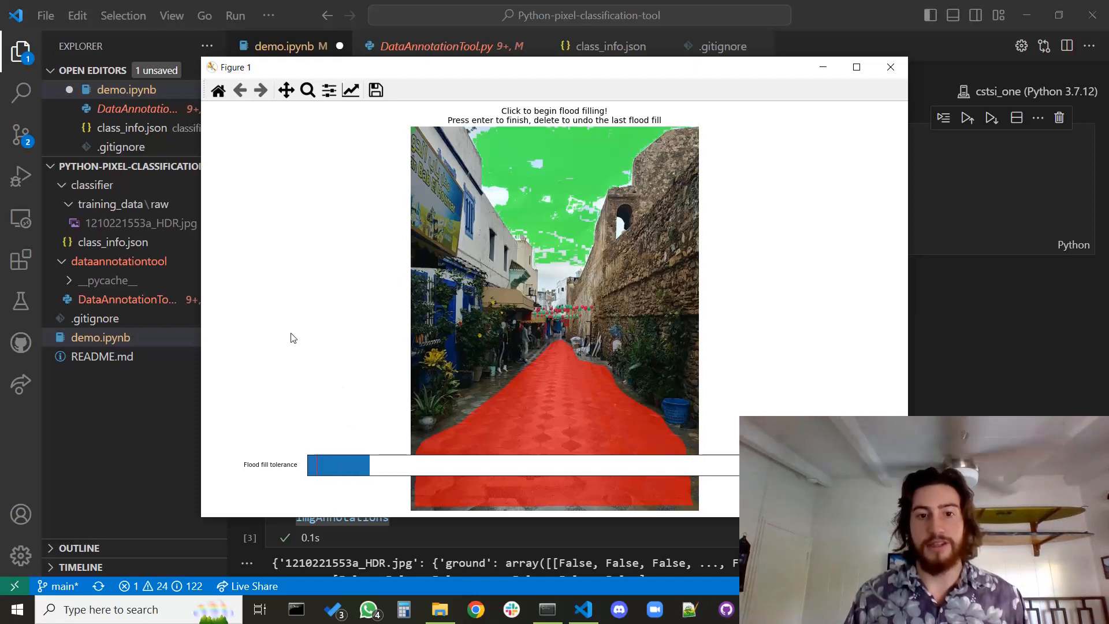
{"action": "left_click", "coordinate": [500, 198]}
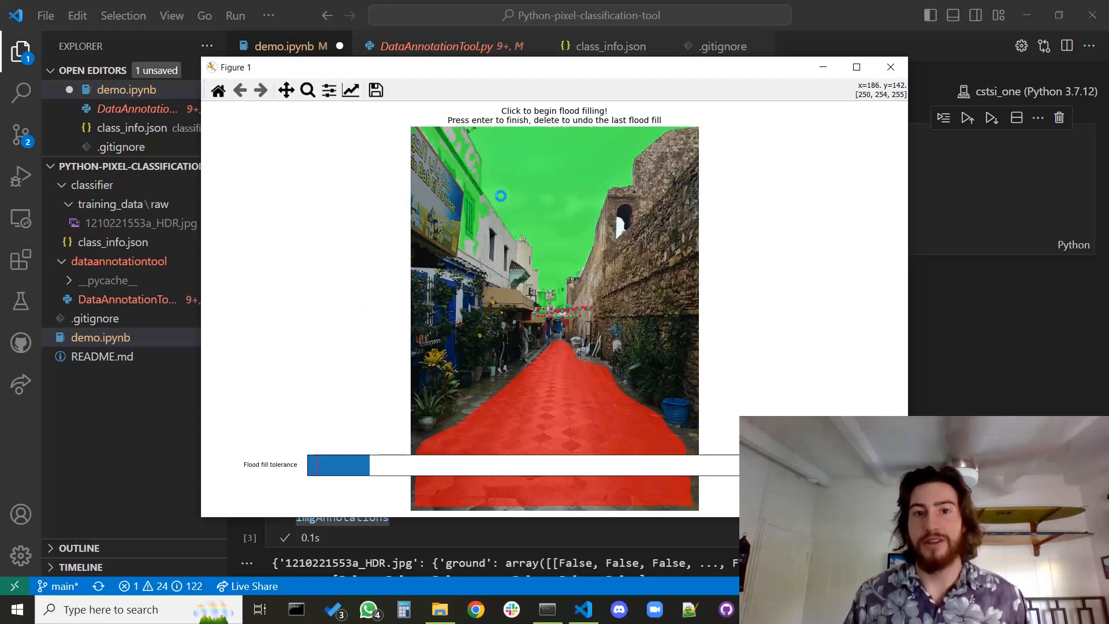
{"action": "left_click", "coordinate": [484, 227]}
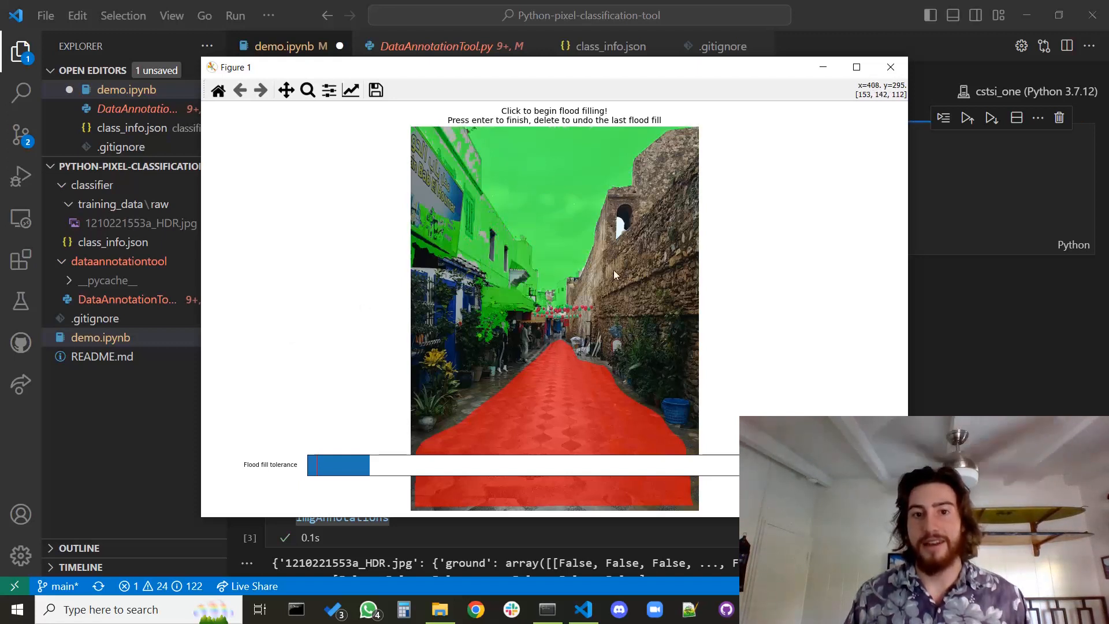
{"action": "left_click", "coordinate": [647, 272]}
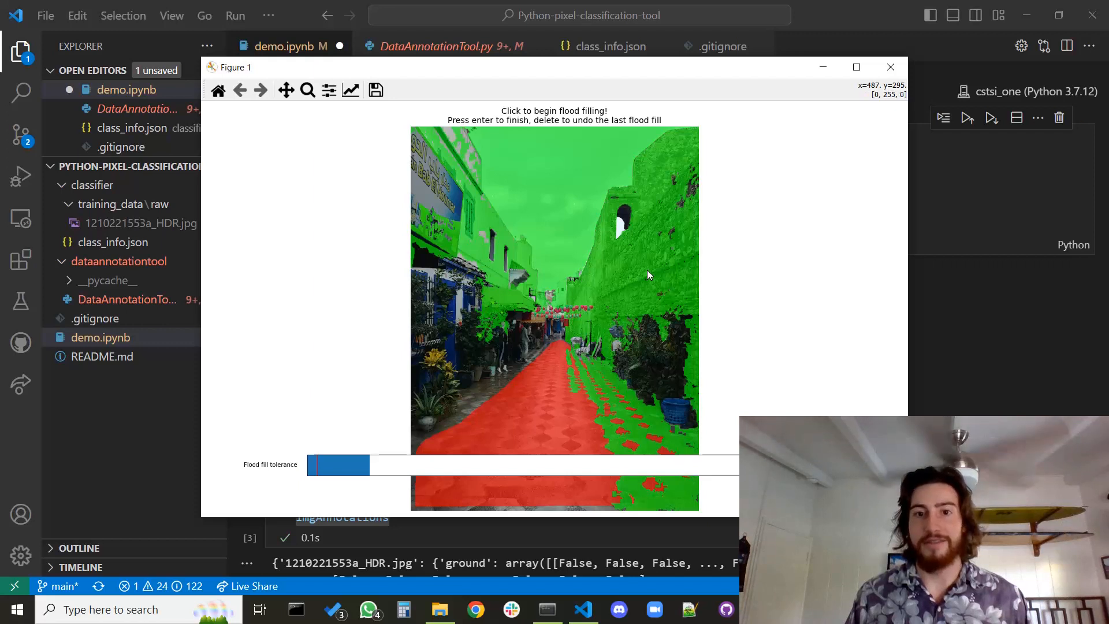
- Undo the sky-class flood fills and lower the flood fill tolerance back to its default
{"action": "key", "text": "Delete"}
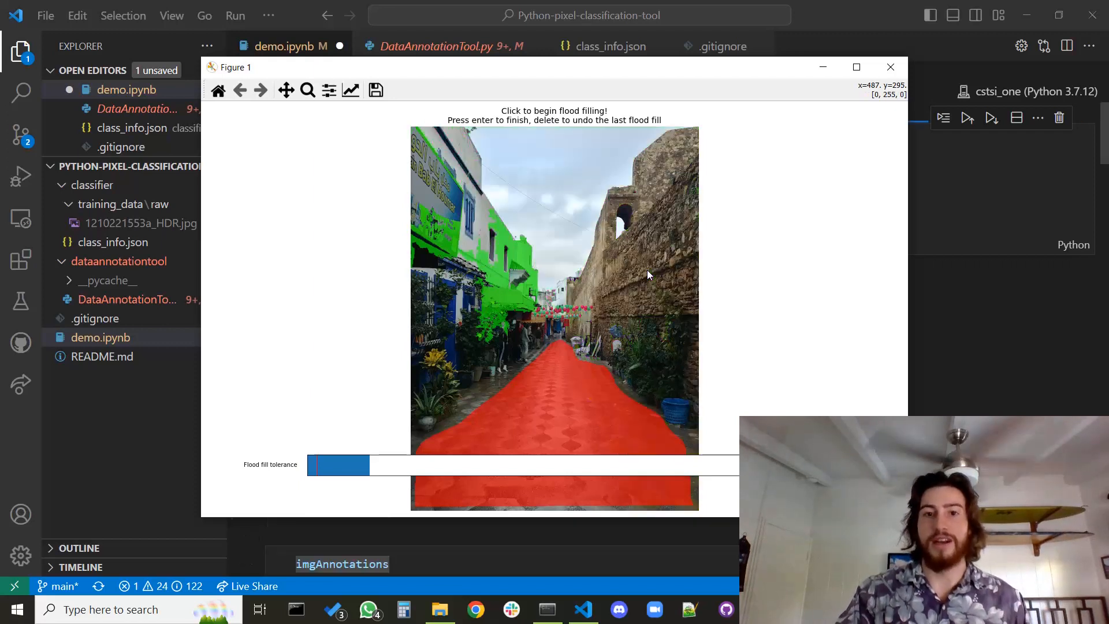
{"action": "key", "text": "Delete"}
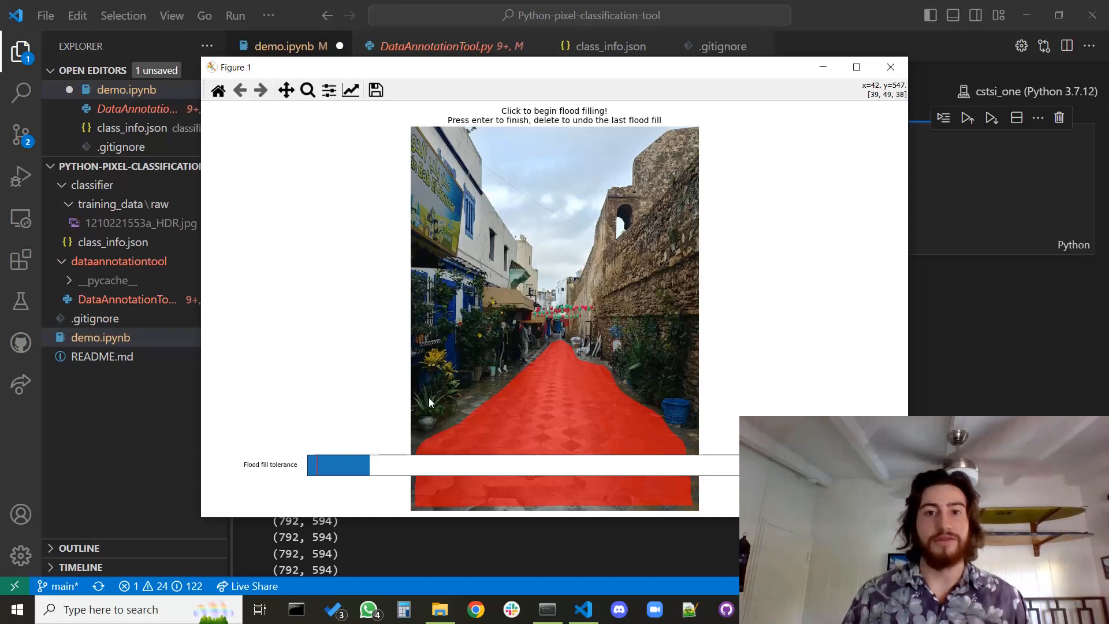
{"action": "left_click_drag", "start_coordinate": [366, 465], "coordinate": [316, 466]}
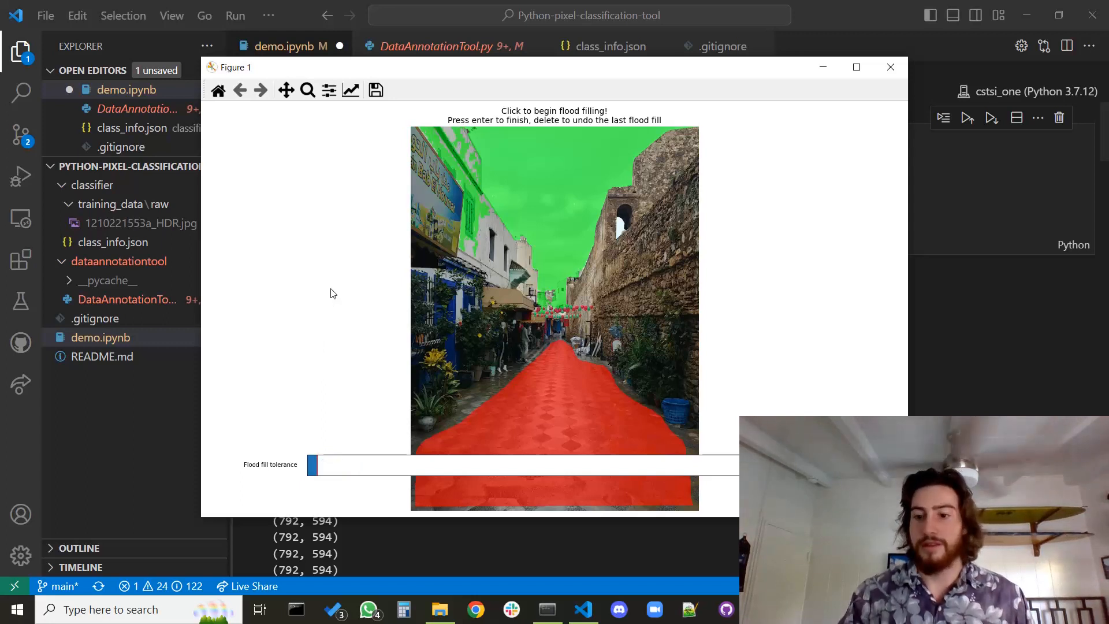
{"action": "key", "text": "Delete"}
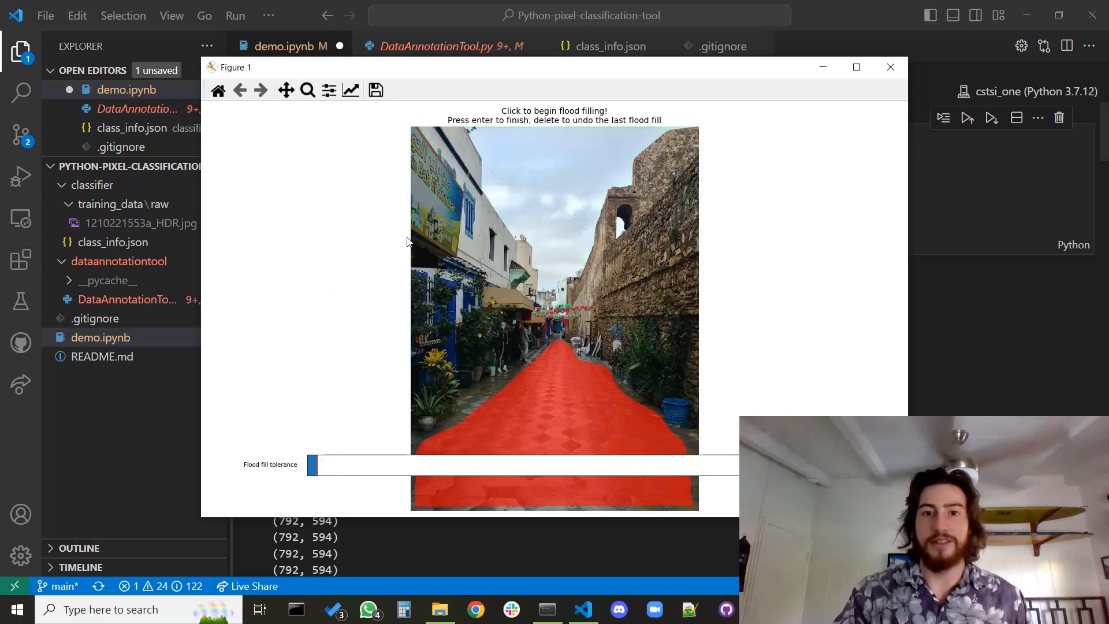
- Flood fill the upper sky and the clouds below it at the low tolerance, and finish flood filling
{"action": "left_click", "coordinate": [589, 156]}
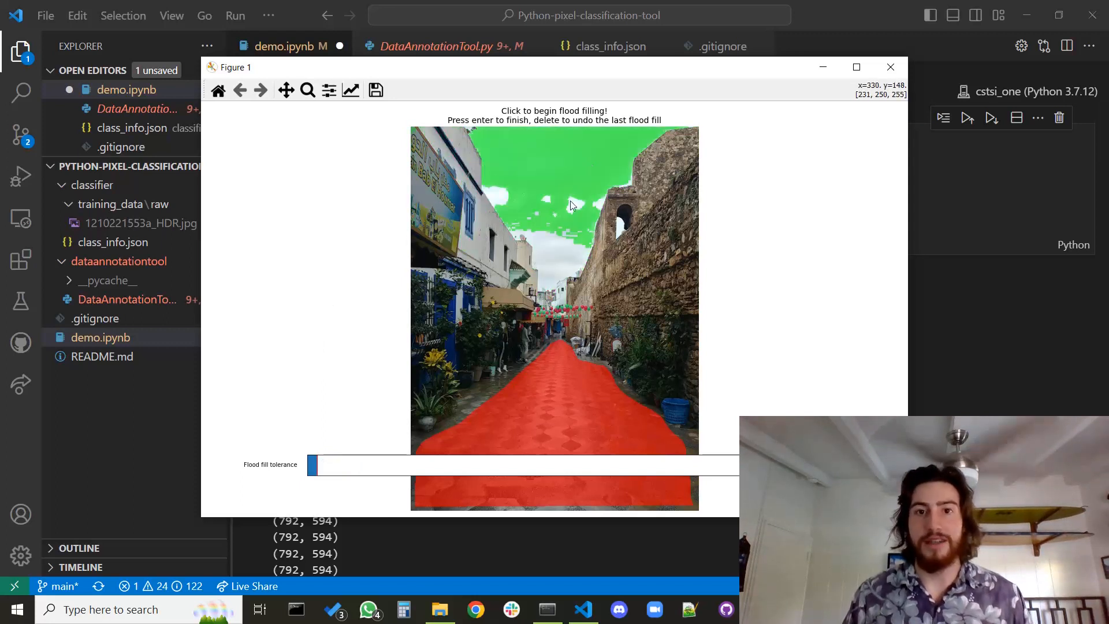
{"action": "left_click", "coordinate": [560, 239]}
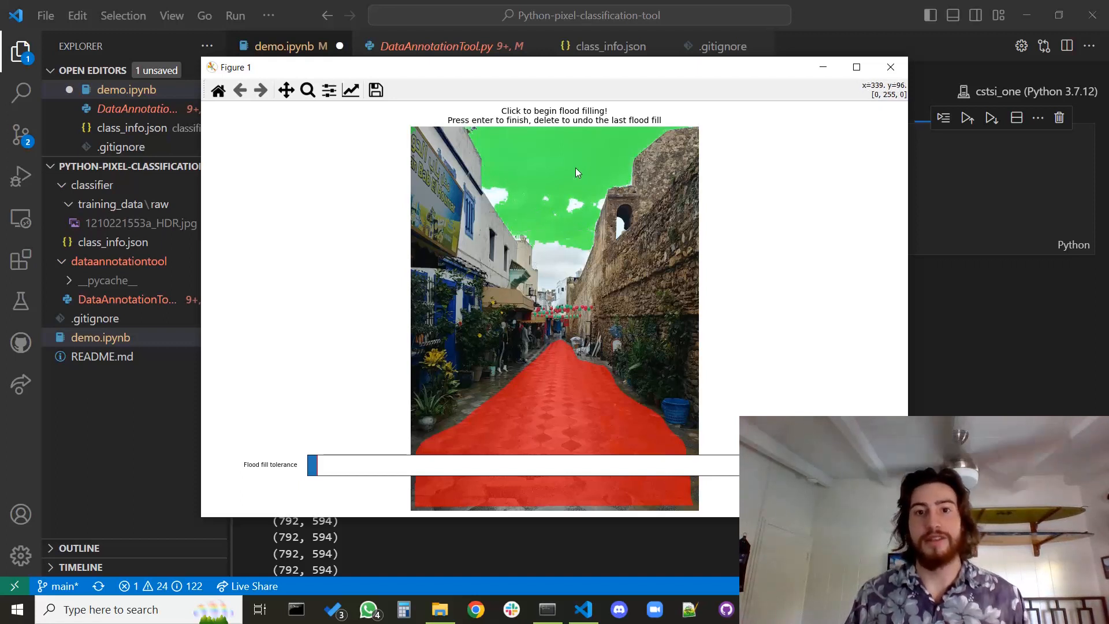
{"action": "key", "text": "Return"}
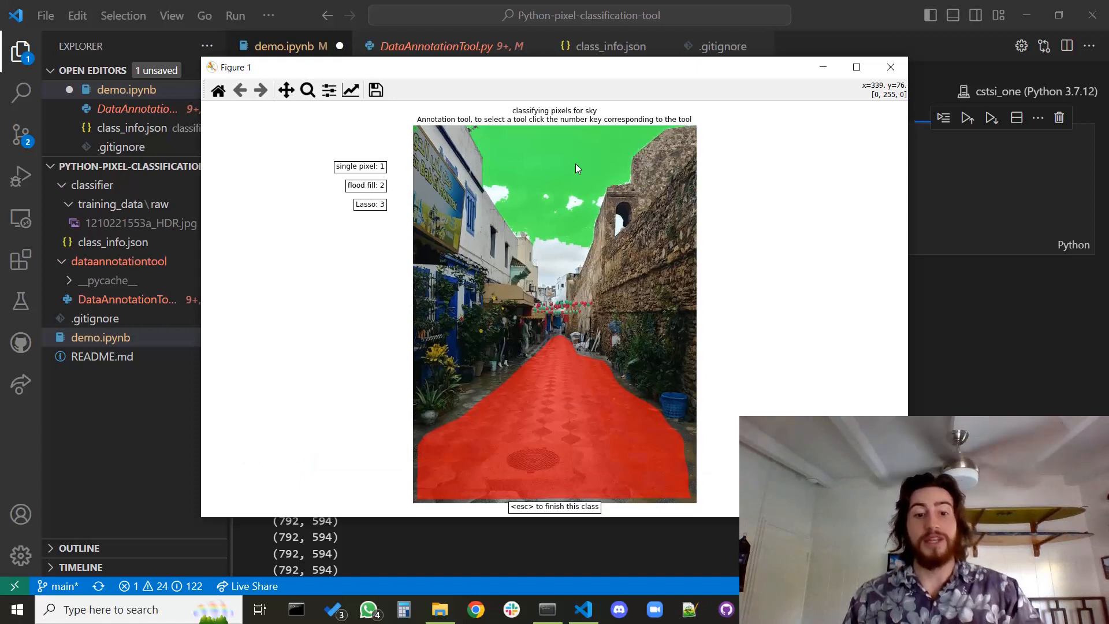
- Add the unfilled sky down between the buildings with the Lasso tool and finish the sky class
{"action": "key", "text": "3"}
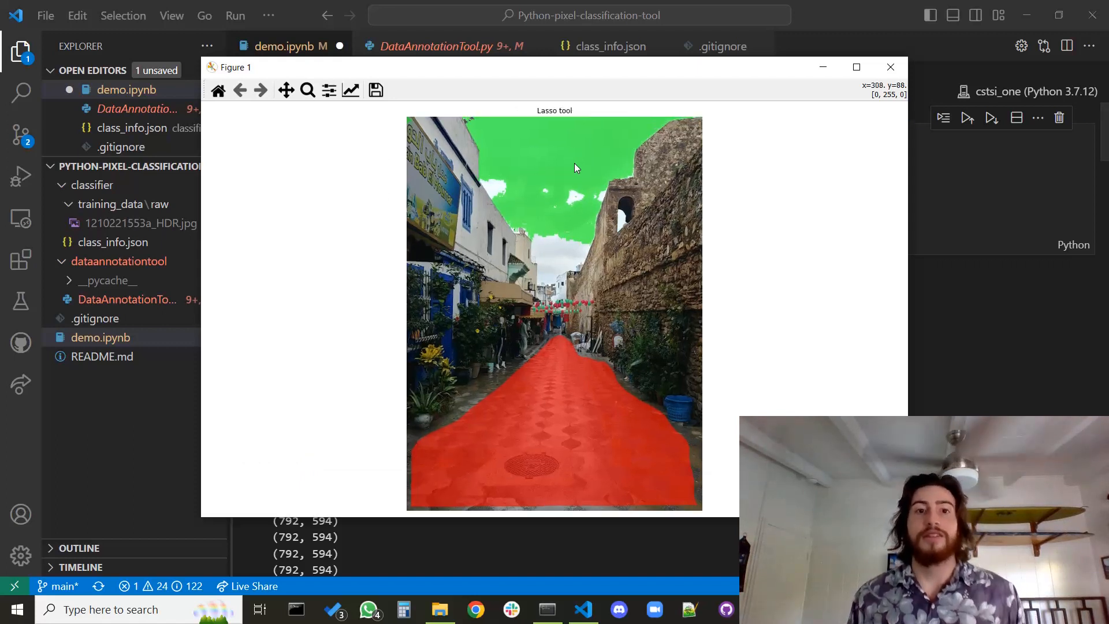
{"action": "mouse_move", "coordinate": [506, 142]}
{"action": "left_mouse_down"}
{"action": "mouse_move", "coordinate": [498, 186]}
{"action": "mouse_move", "coordinate": [539, 227]}
{"action": "mouse_move", "coordinate": [547, 276]}
{"action": "mouse_move", "coordinate": [566, 262]}
{"action": "mouse_move", "coordinate": [582, 161]}
{"action": "left_mouse_up"}
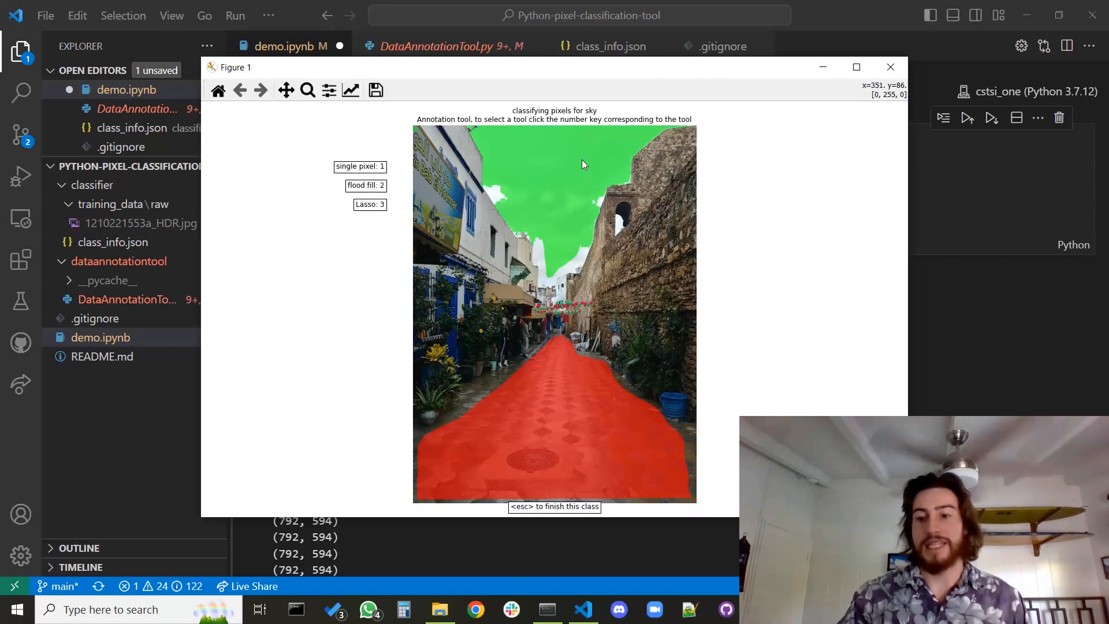
{"action": "key", "text": "Escape"}
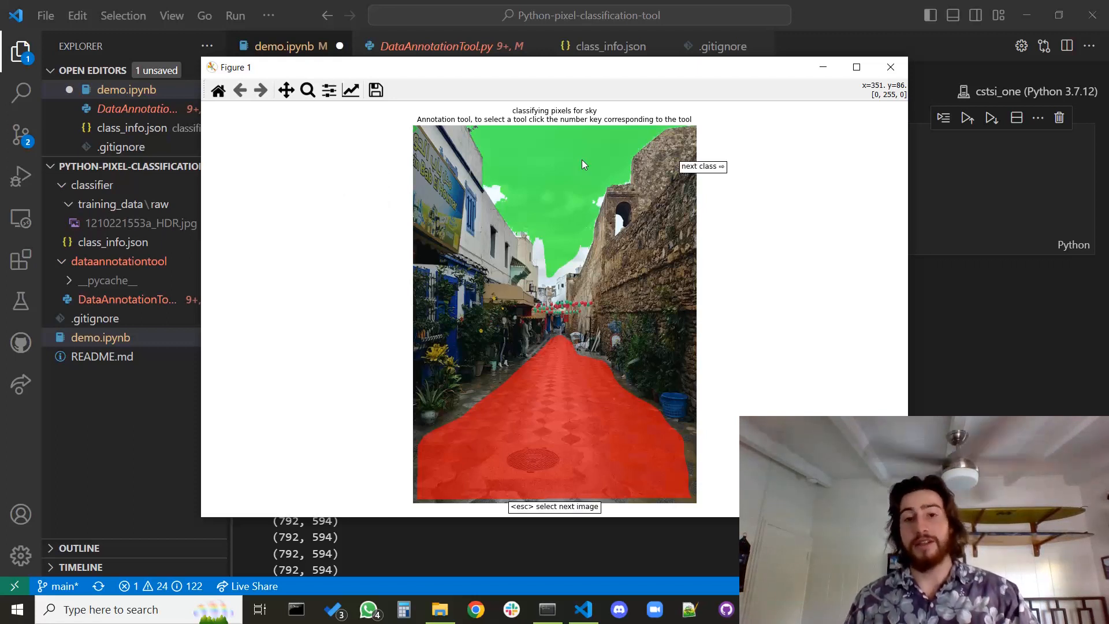
- Outline the old stone wall with the Lasso tool as historic pixels, finish that class and end the image's annotation
{"action": "key", "text": "Right"}
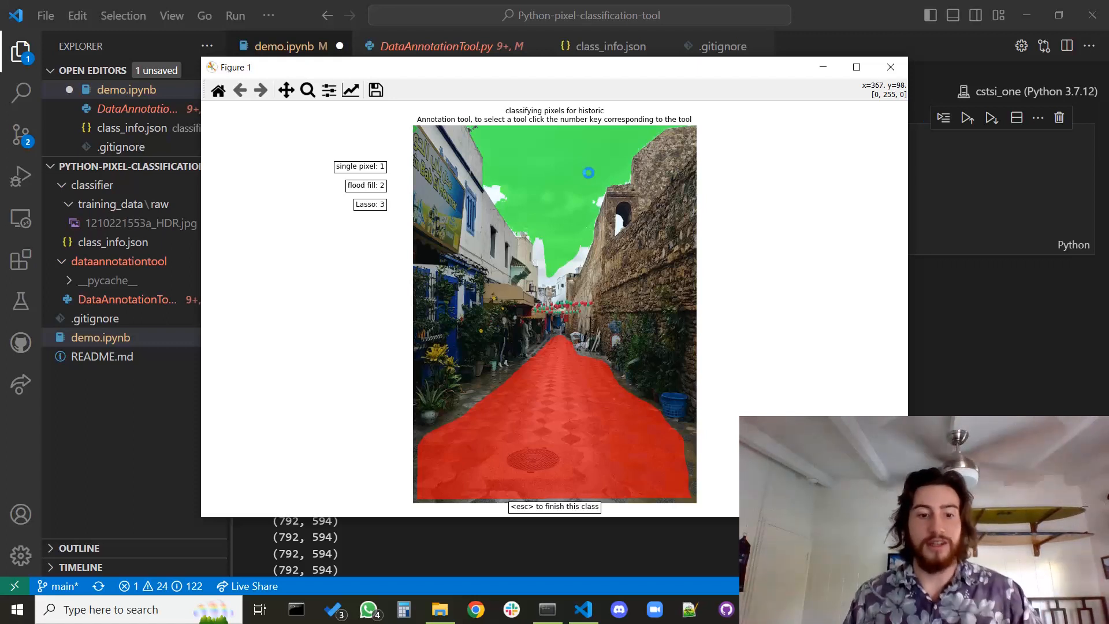
{"action": "key", "text": "3"}
{"action": "mouse_move", "coordinate": [687, 134]}
{"action": "left_mouse_down"}
{"action": "mouse_move", "coordinate": [606, 218]}
{"action": "mouse_move", "coordinate": [613, 194]}
{"action": "mouse_move", "coordinate": [627, 191]}
{"action": "mouse_move", "coordinate": [635, 228]}
{"action": "mouse_move", "coordinate": [617, 244]}
{"action": "mouse_move", "coordinate": [603, 227]}
{"action": "mouse_move", "coordinate": [572, 297]}
{"action": "mouse_move", "coordinate": [597, 332]}
{"action": "mouse_move", "coordinate": [647, 300]}
{"action": "mouse_move", "coordinate": [684, 315]}
{"action": "mouse_move", "coordinate": [696, 398]}
{"action": "mouse_move", "coordinate": [699, 260]}
{"action": "mouse_move", "coordinate": [662, 180]}
{"action": "left_mouse_up"}
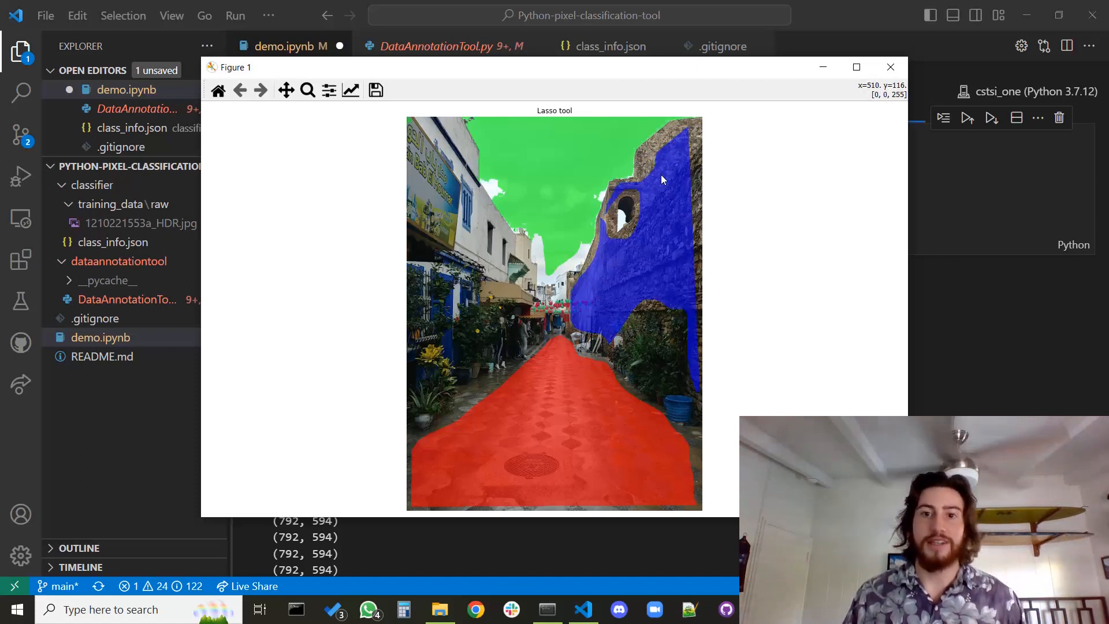
{"action": "key", "text": "Escape"}
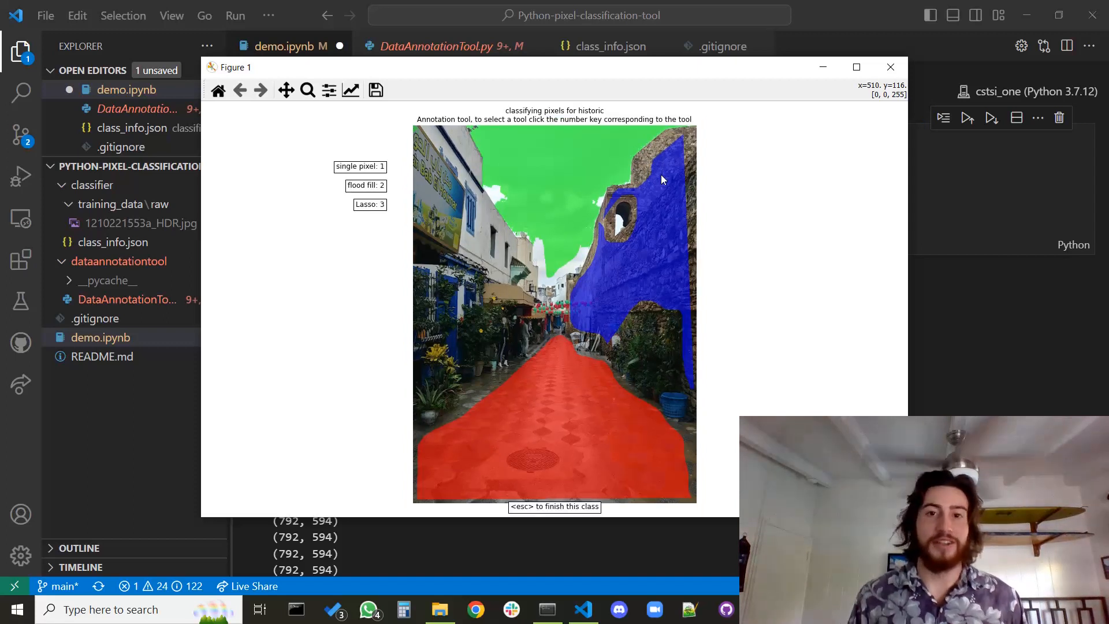
{"action": "key", "text": "Escape"}
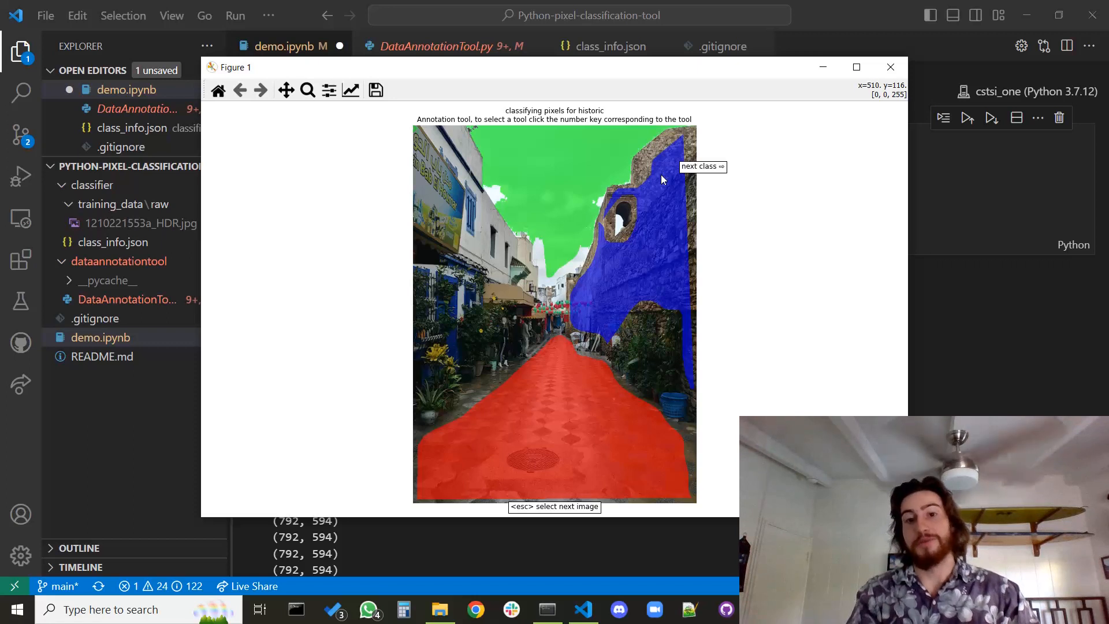
{"action": "key", "text": "Escape"}
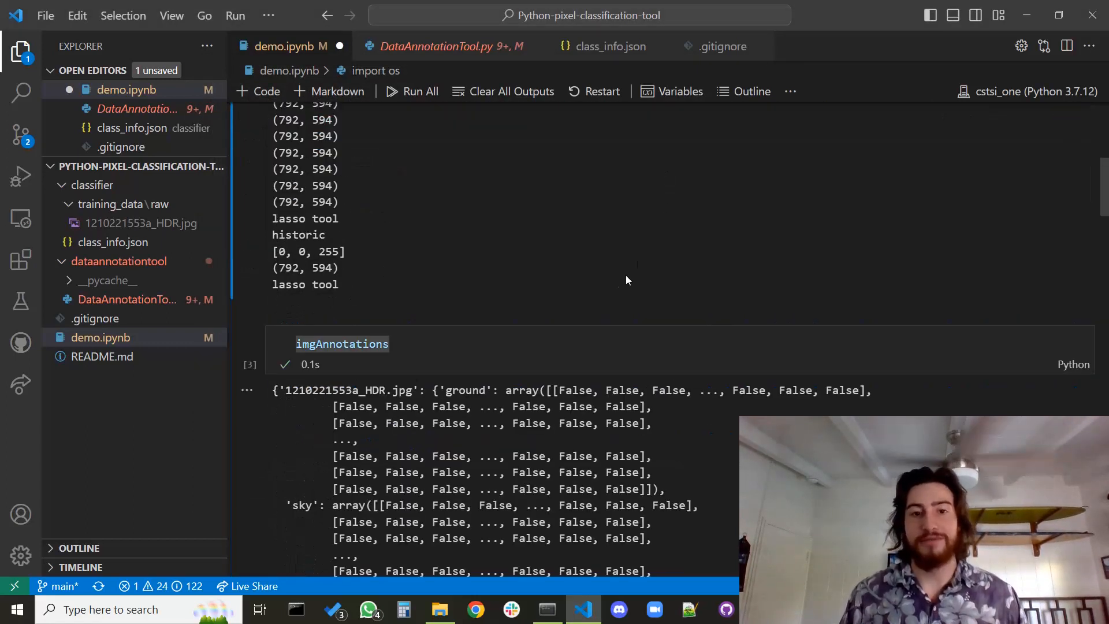
- Rerun the imgAnnotations cell to print the annotation dictionary produced by the labelling session
{"action": "left_click", "coordinate": [477, 341]}
{"action": "scroll", "coordinate": [473, 332], "scroll_direction": "up", "scroll_amount": 3}
{"action": "scroll", "coordinate": [406, 272], "scroll_direction": "up", "scroll_amount": 2}
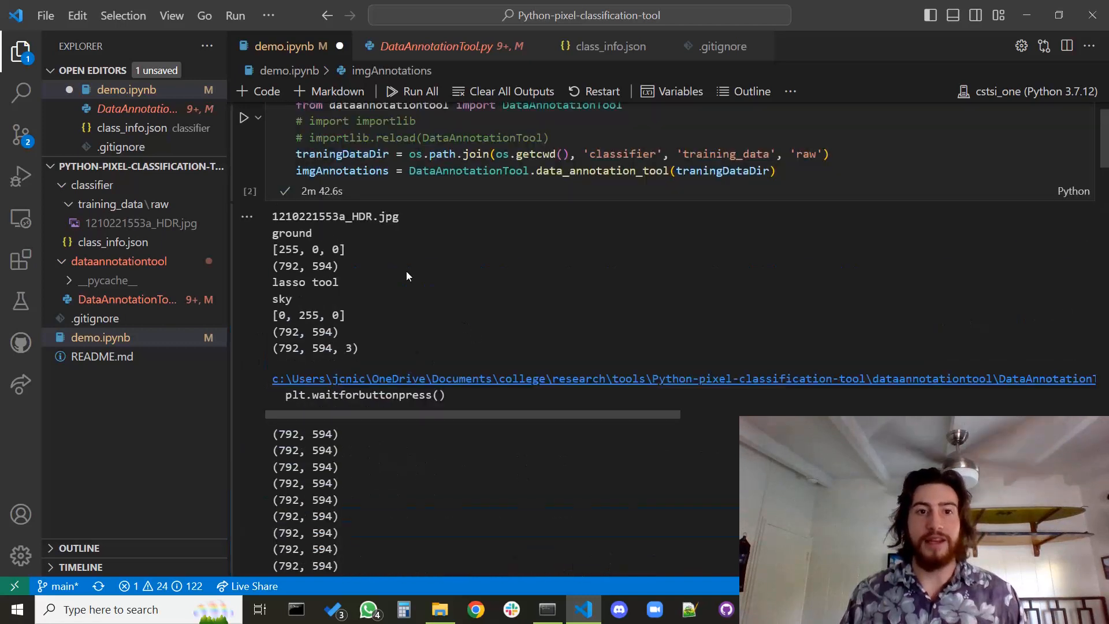
{"action": "scroll", "coordinate": [417, 290], "scroll_direction": "down", "scroll_amount": 7}
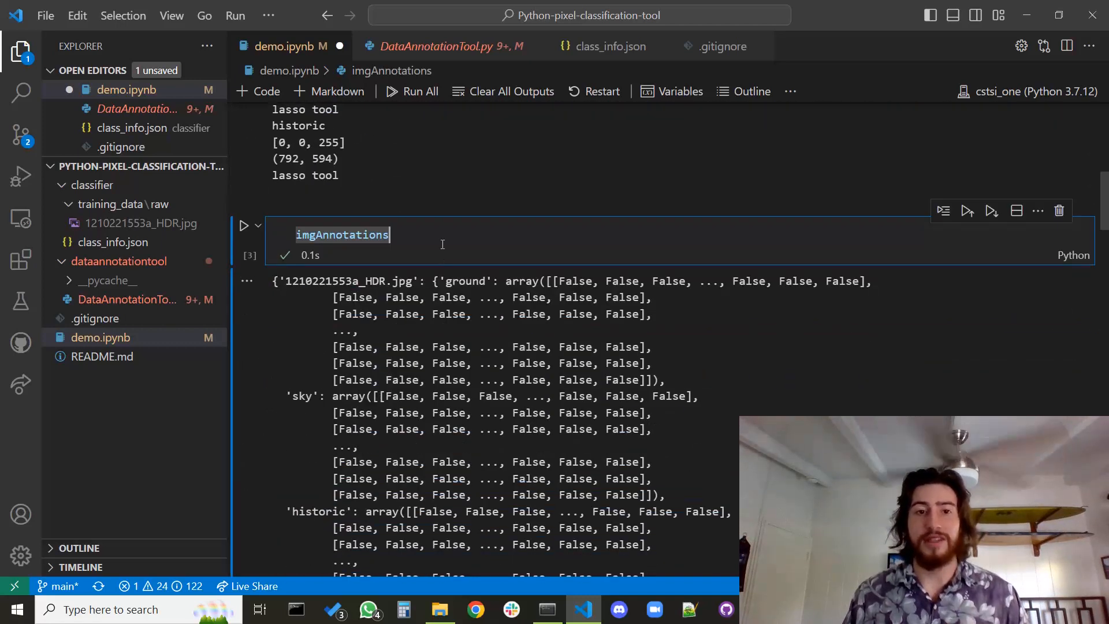
{"action": "key", "text": "ctrl+Return"}
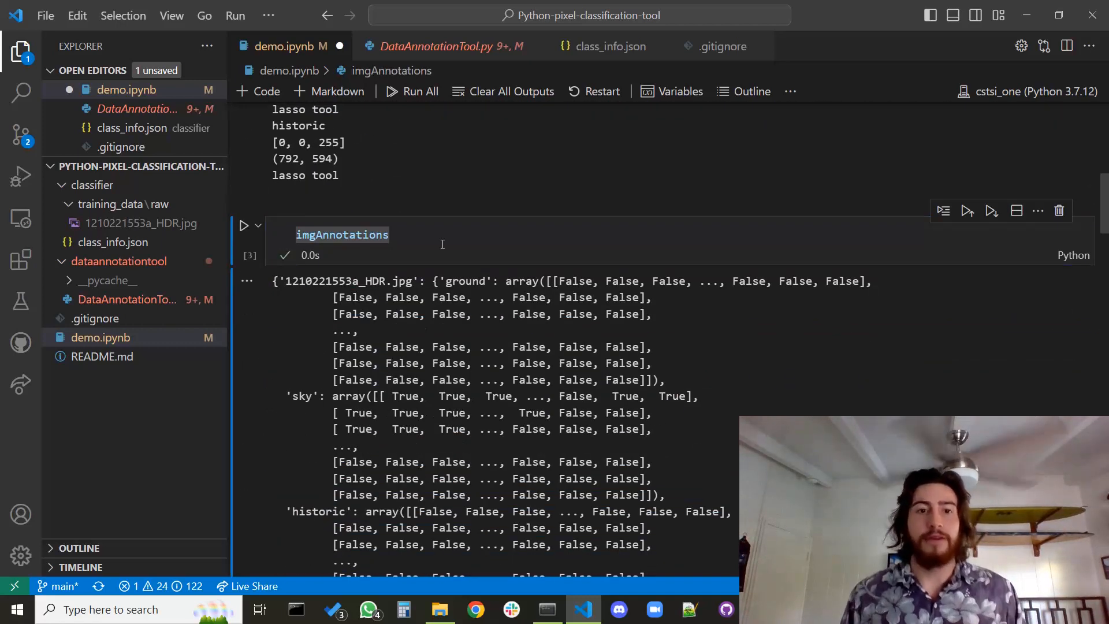
- Examine the printed dictionary's image file name key and its boolean arrays for the ground, sky and historic classes
{"action": "left_click_drag", "start_coordinate": [396, 281], "coordinate": [413, 282]}
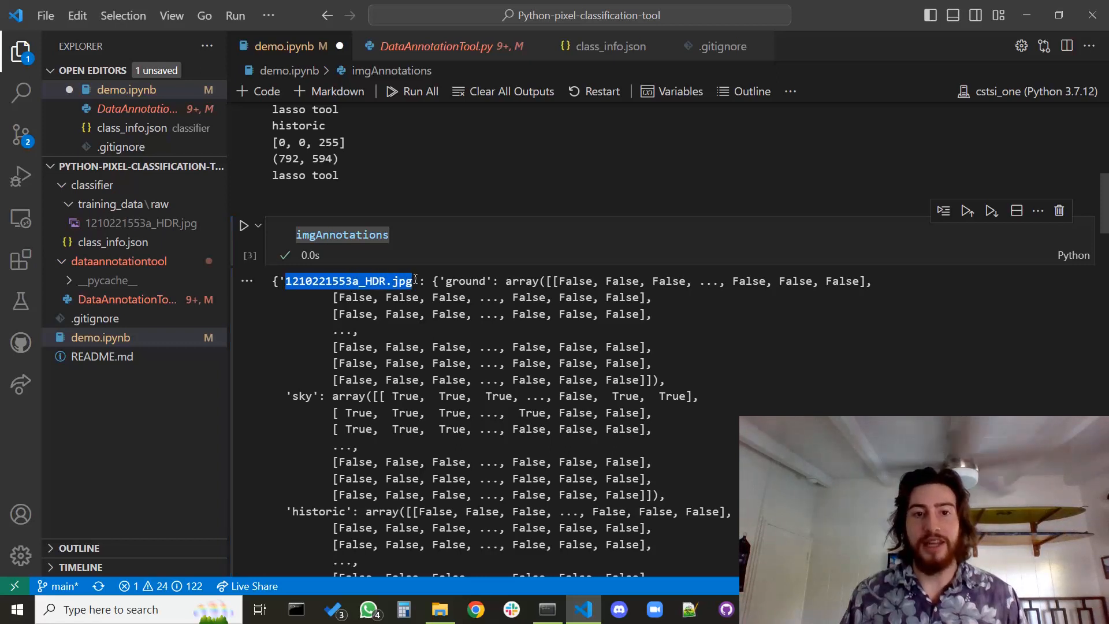
{"action": "left_click", "coordinate": [314, 396]}
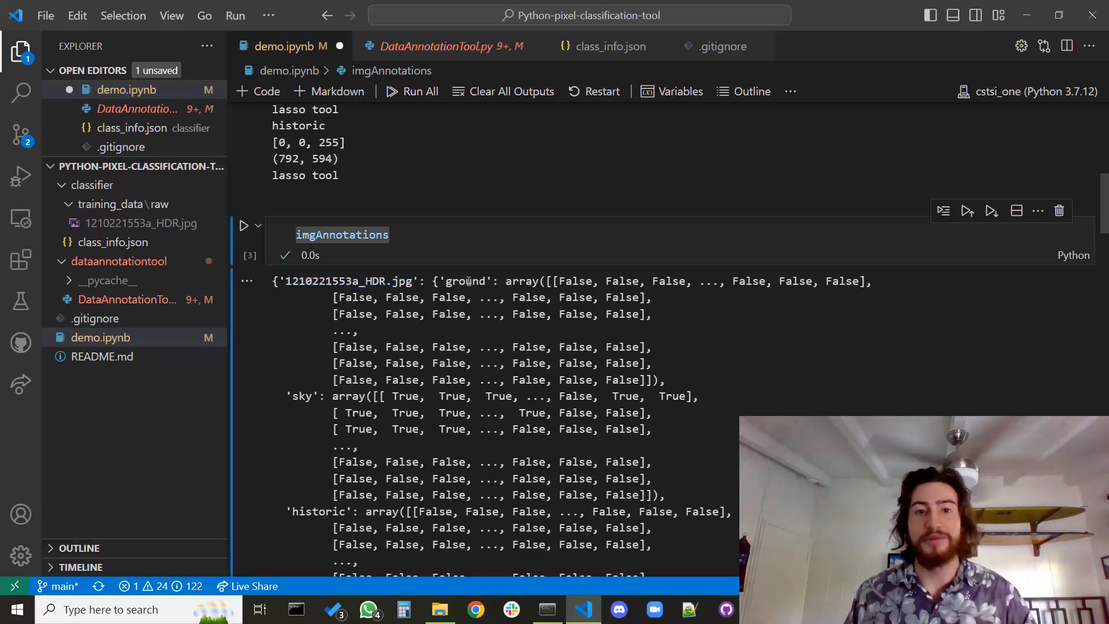
{"action": "double_click", "coordinate": [314, 396]}
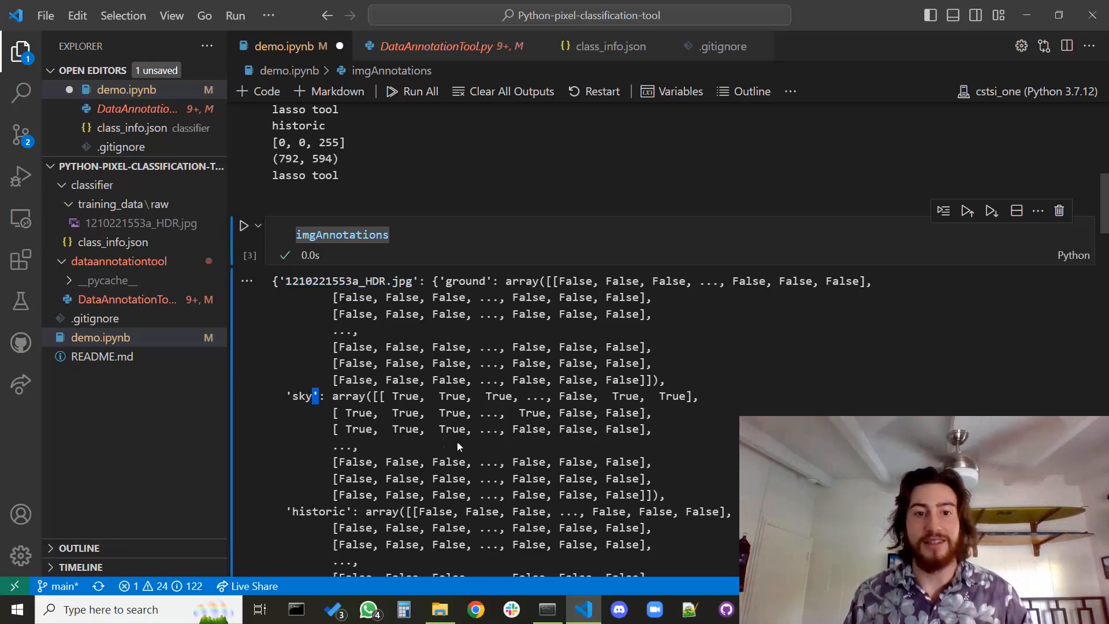
{"action": "scroll", "coordinate": [458, 443], "scroll_direction": "down", "scroll_amount": 3}
{"action": "double_click", "coordinate": [314, 347]}
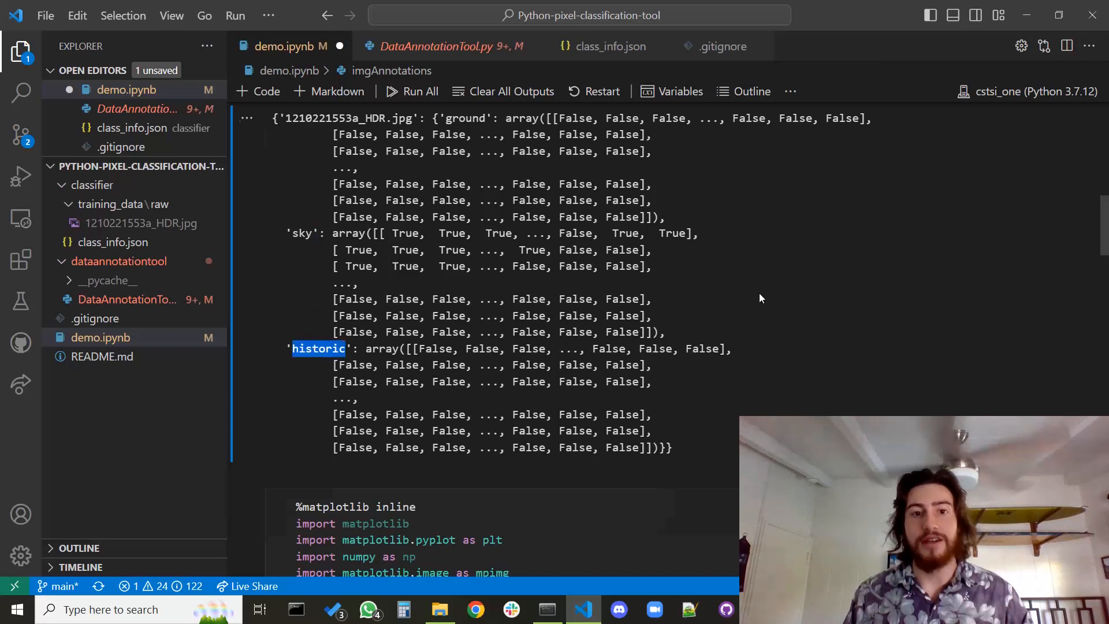
{"action": "scroll", "coordinate": [759, 297], "scroll_direction": "up", "scroll_amount": 2}
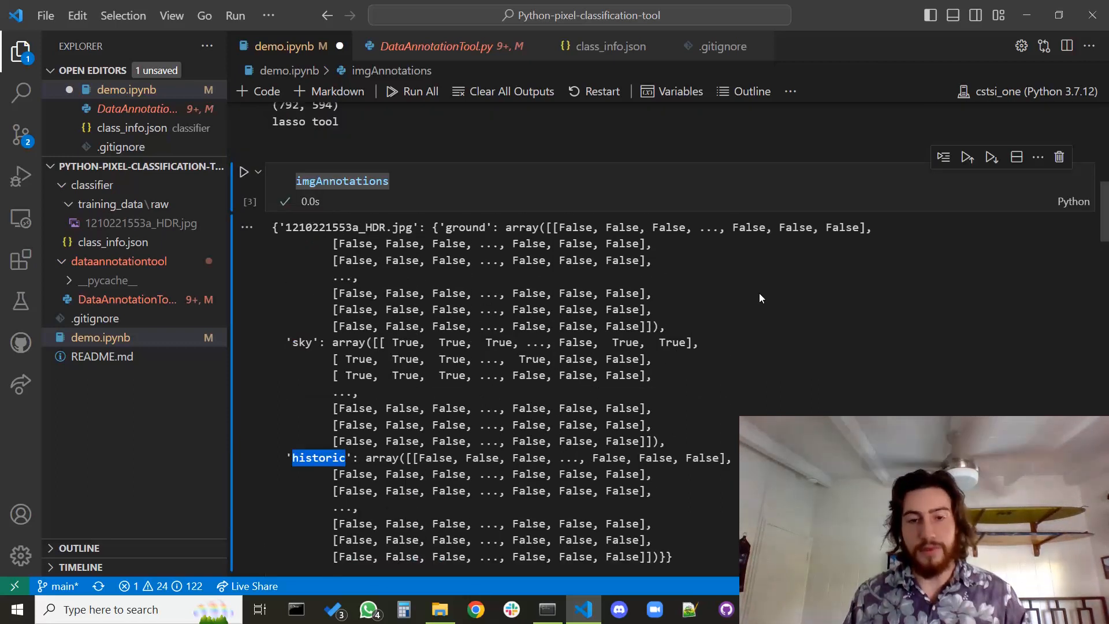
{"action": "scroll", "coordinate": [759, 293], "scroll_direction": "down", "scroll_amount": 1}
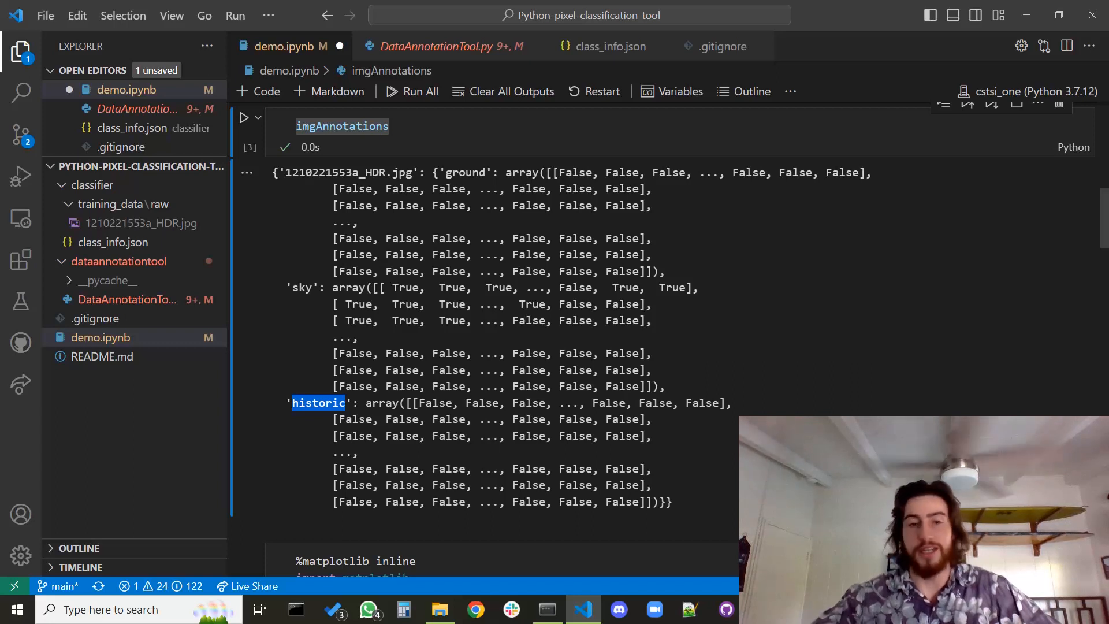
- Try to run the matplotlib cell that overlays an annotation mask on the photo with its existing class key
{"action": "scroll", "coordinate": [812, 312], "scroll_direction": "down", "scroll_amount": 8}
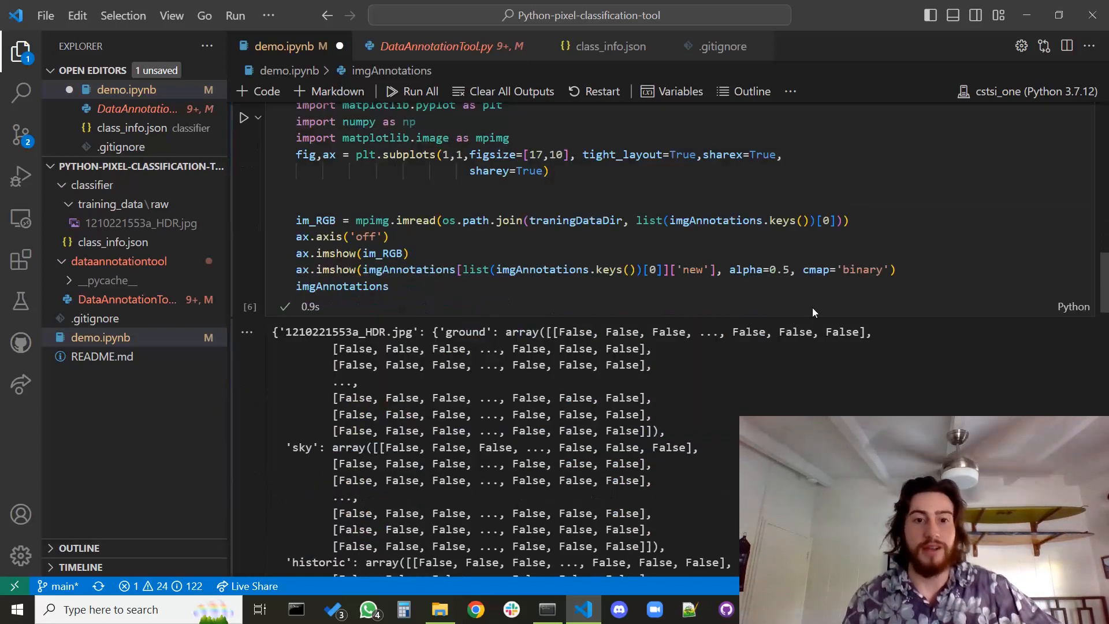
{"action": "left_click", "coordinate": [777, 225]}
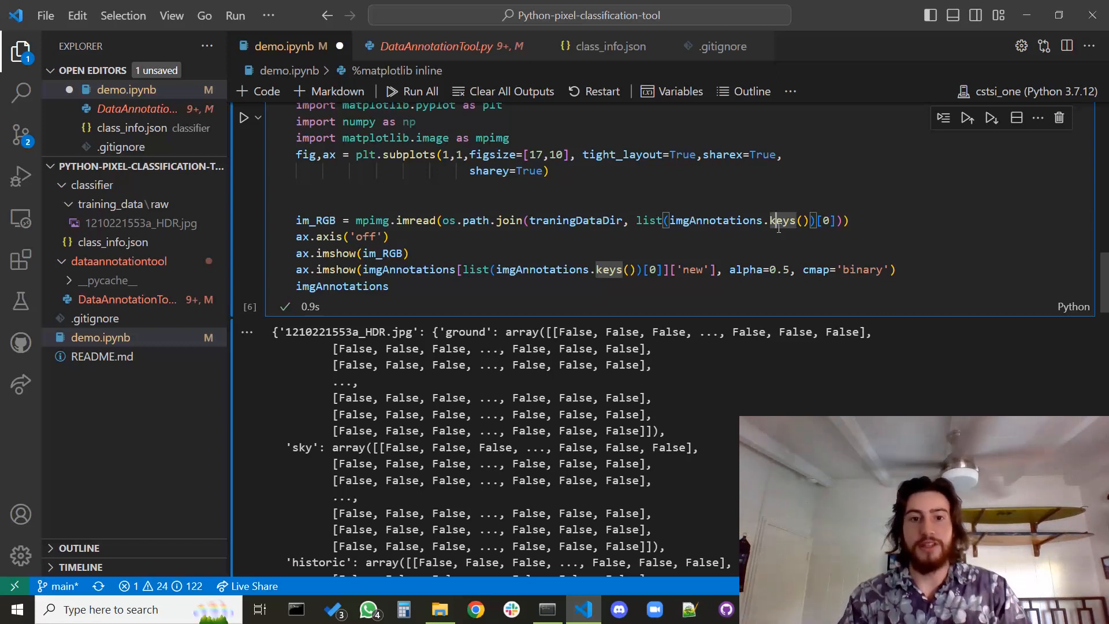
{"action": "double_click", "coordinate": [778, 225]}
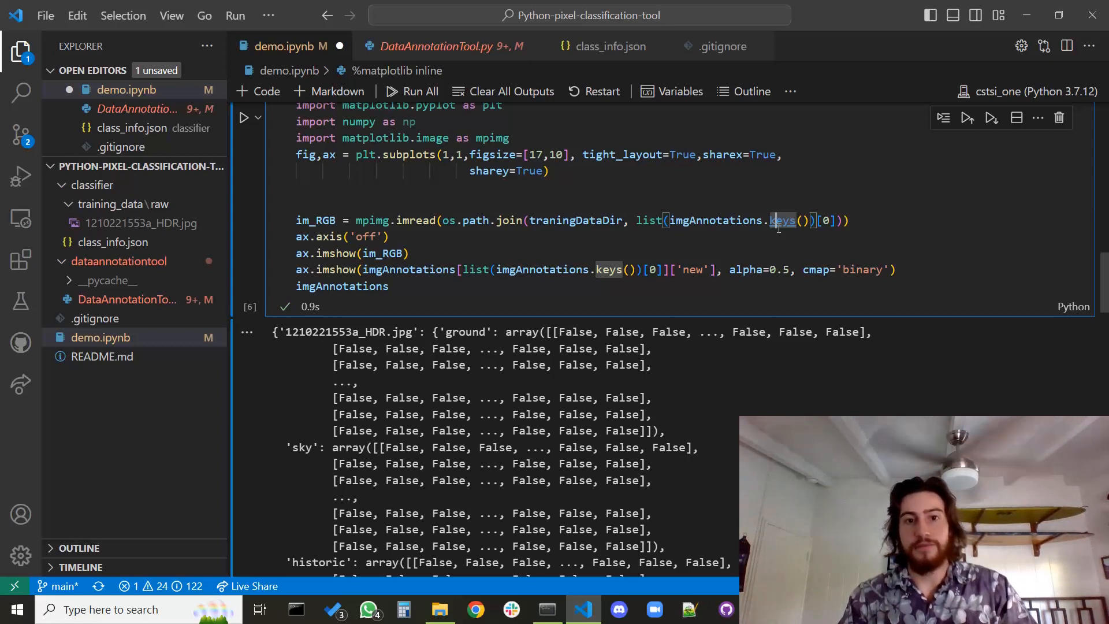
{"action": "key", "text": "ctrl+Return"}
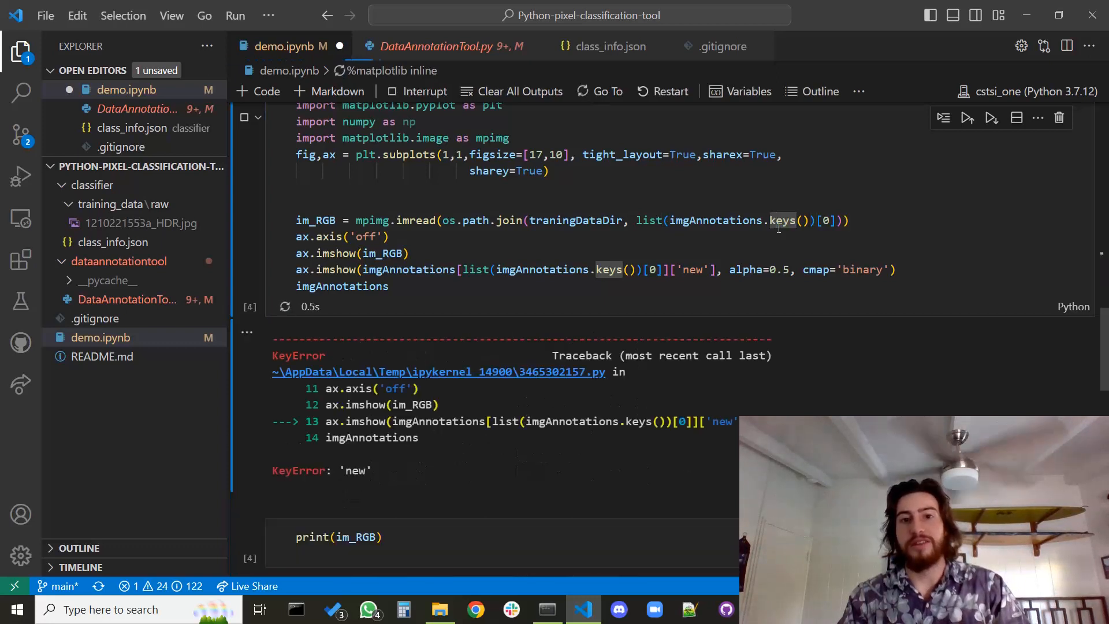
- Set the mask's class key in the overlay plot to 'historic', rerun the cell and inspect the plotted image
{"action": "double_click", "coordinate": [693, 269]}
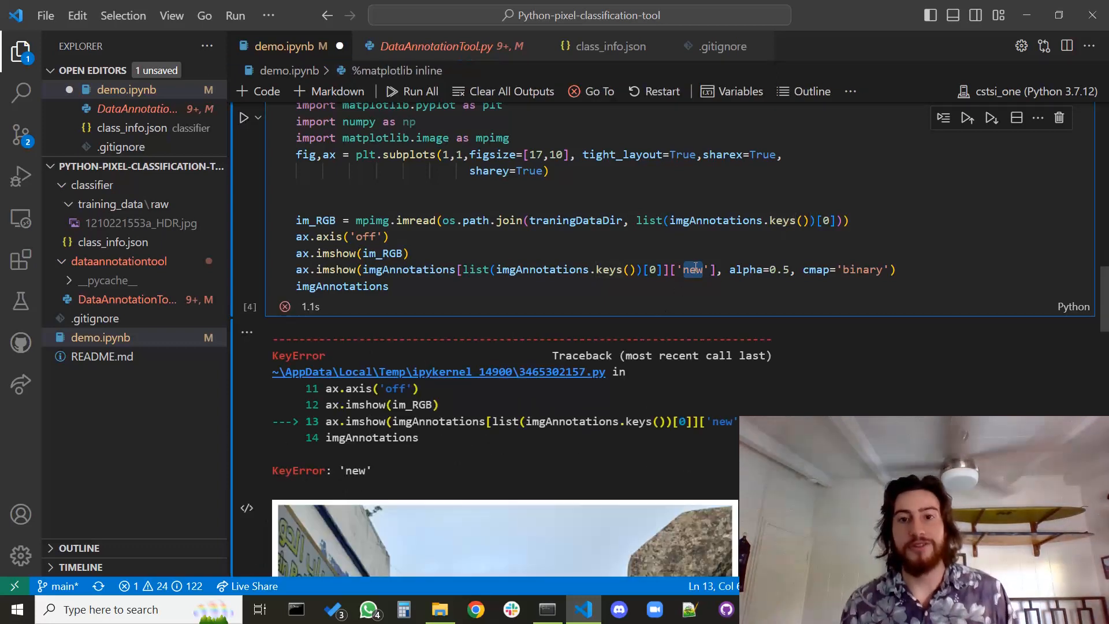
{"action": "key", "text": "BackSpace"}
{"action": "type", "text": "historic"}
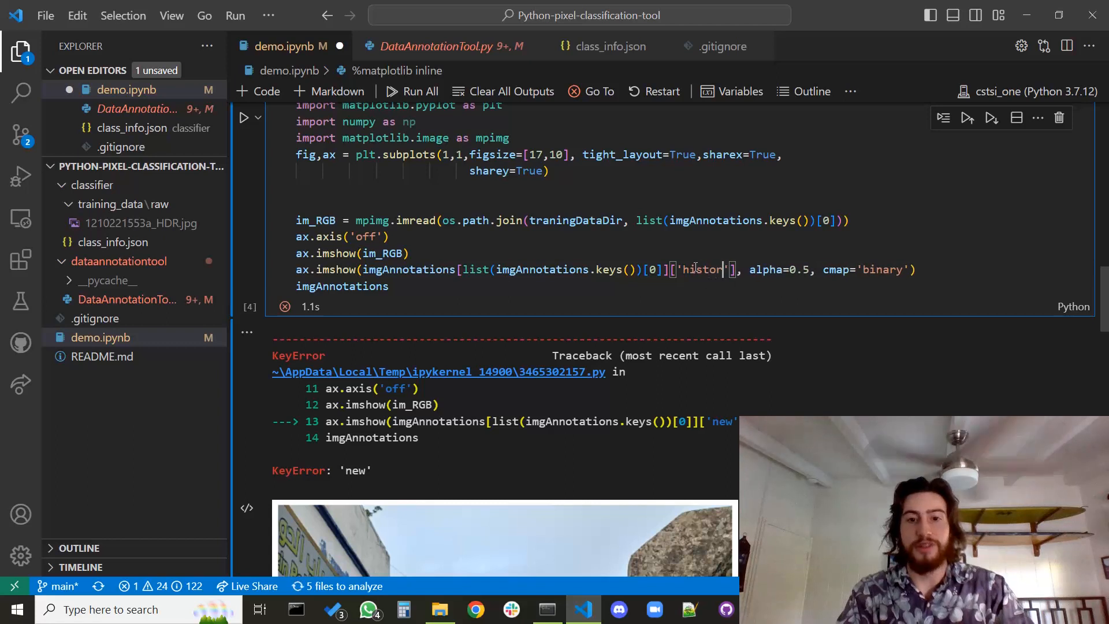
{"action": "key", "text": "ctrl+Return"}
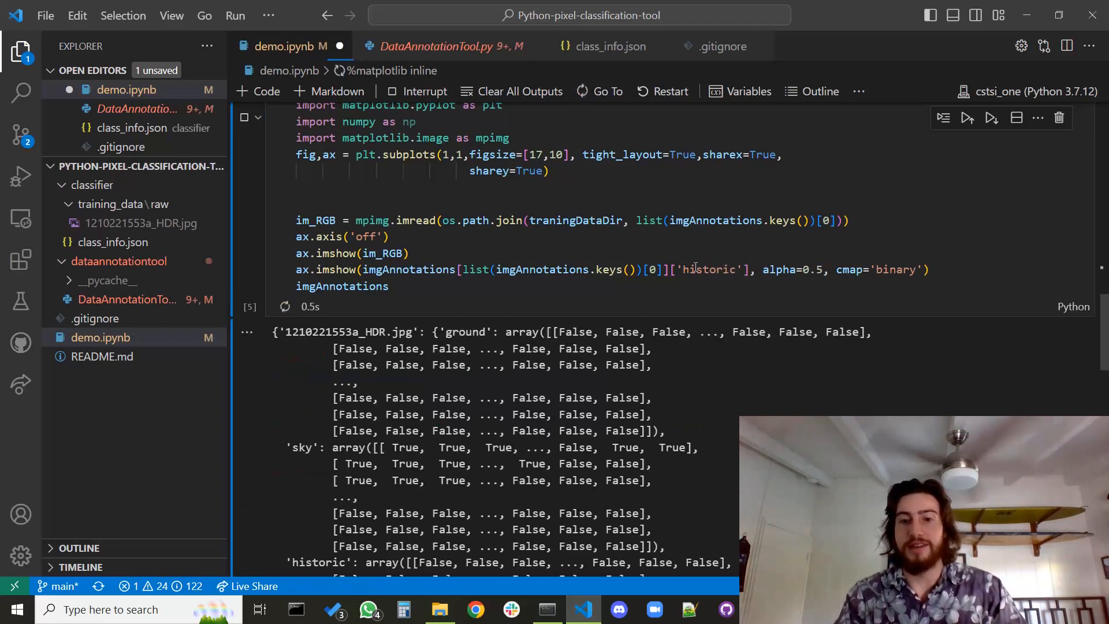
{"action": "scroll", "coordinate": [774, 236], "scroll_direction": "down", "scroll_amount": 10}
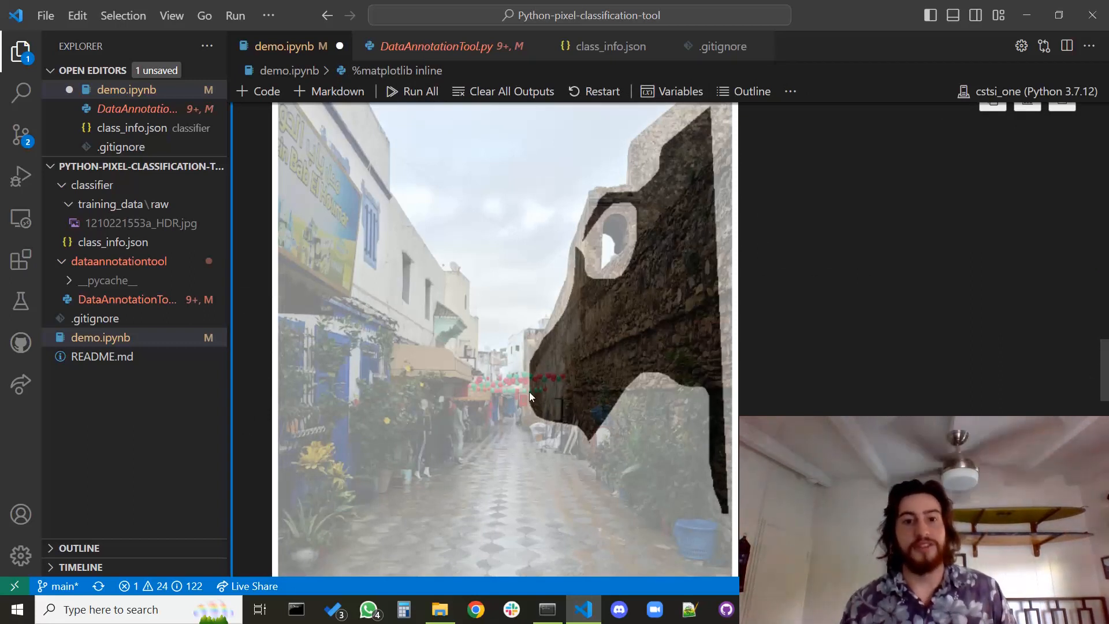
{"action": "scroll", "coordinate": [798, 324], "scroll_direction": "down", "scroll_amount": 3}
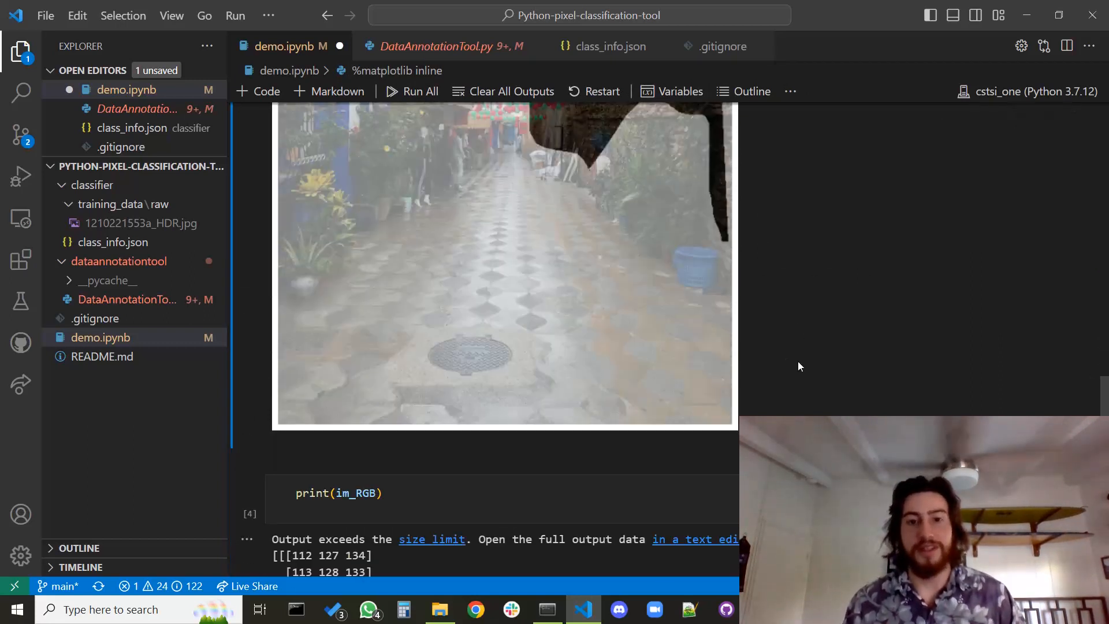
{"action": "scroll", "coordinate": [798, 361], "scroll_direction": "up", "scroll_amount": 8}
{"action": "scroll", "coordinate": [796, 368], "scroll_direction": "up", "scroll_amount": 5}
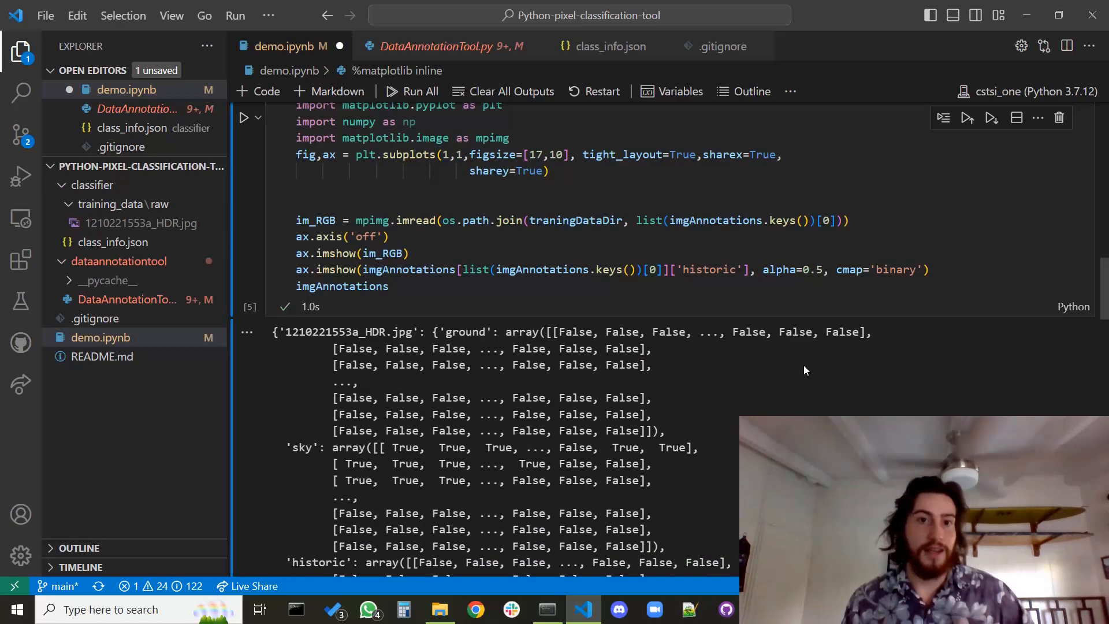